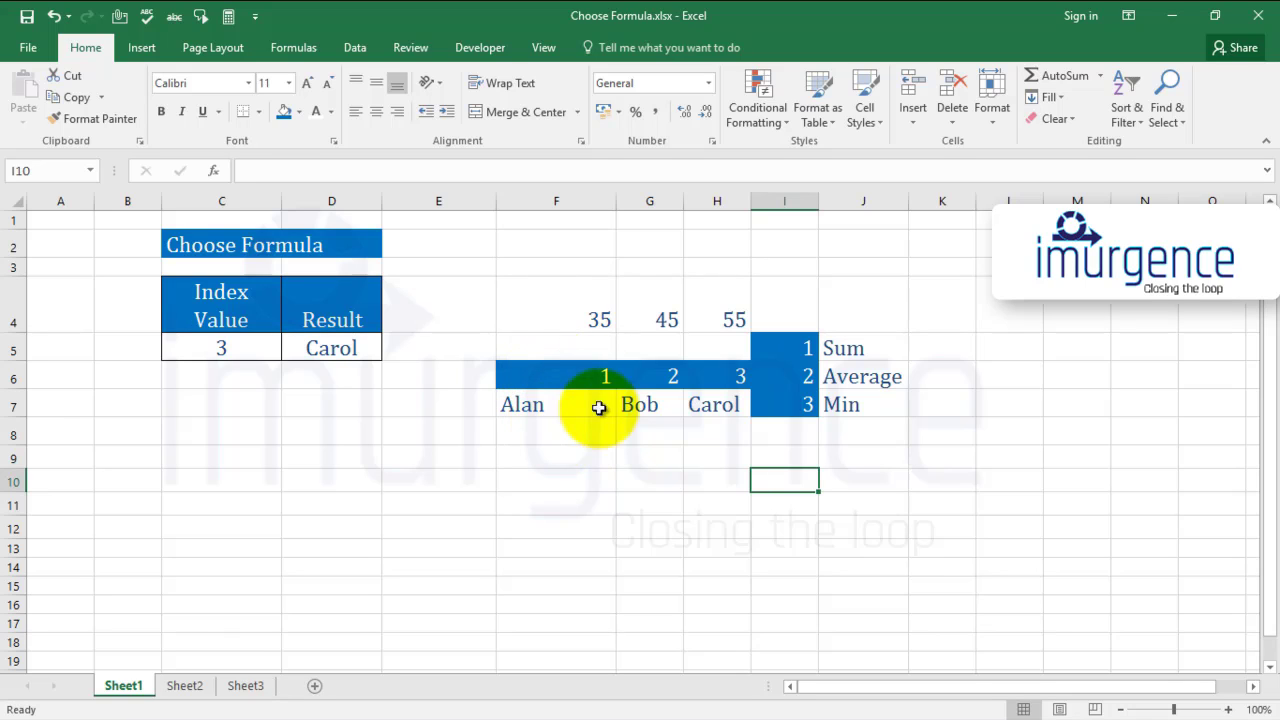
Step: Test the existing result formula by setting the index value in C5 to 1 and to 2
{"action": "left_click", "coordinate": [228, 345]}
{"action": "type", "text": "1"}
{"action": "left_click", "coordinate": [334, 423]}
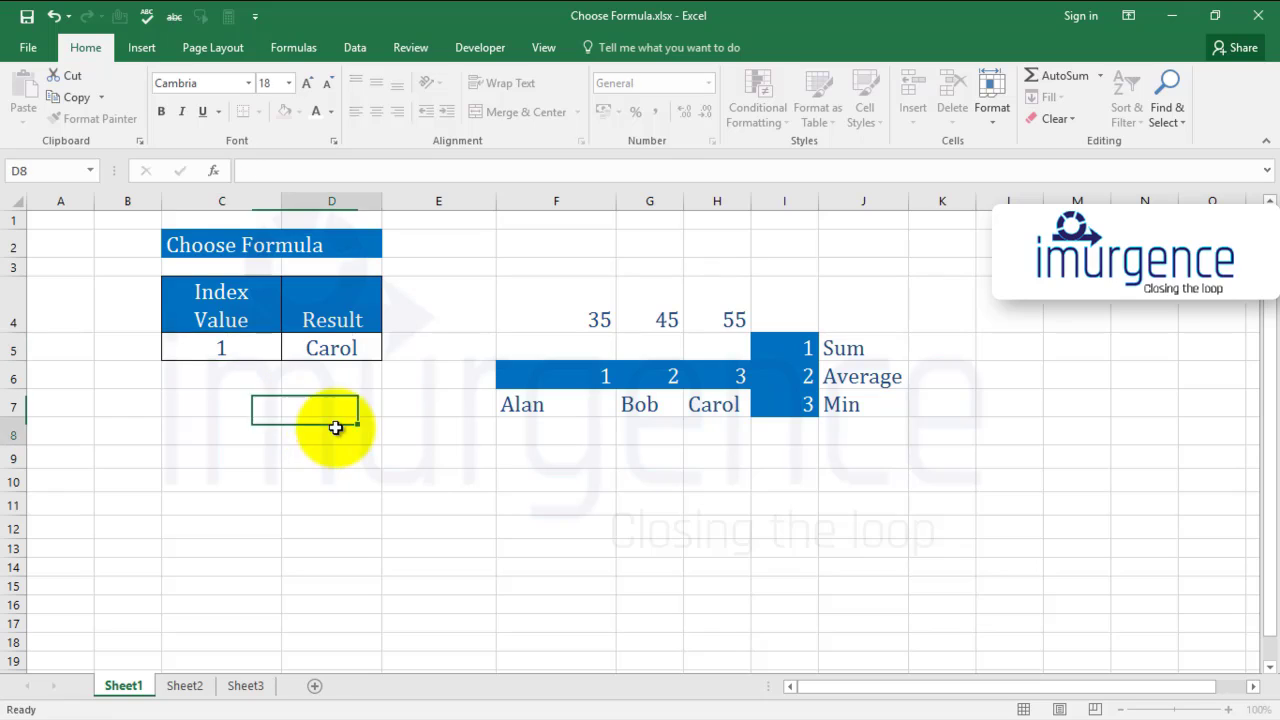
{"action": "left_click", "coordinate": [258, 345]}
{"action": "type", "text": "2"}
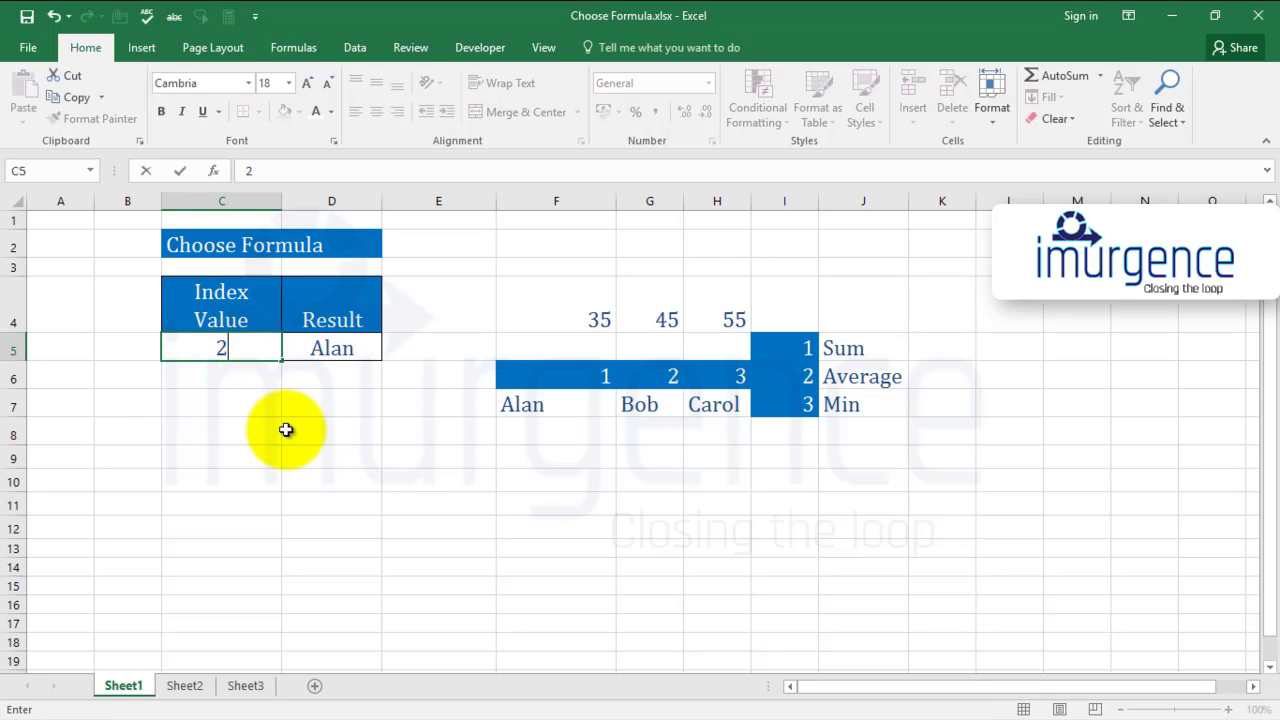
{"action": "left_click", "coordinate": [295, 428]}
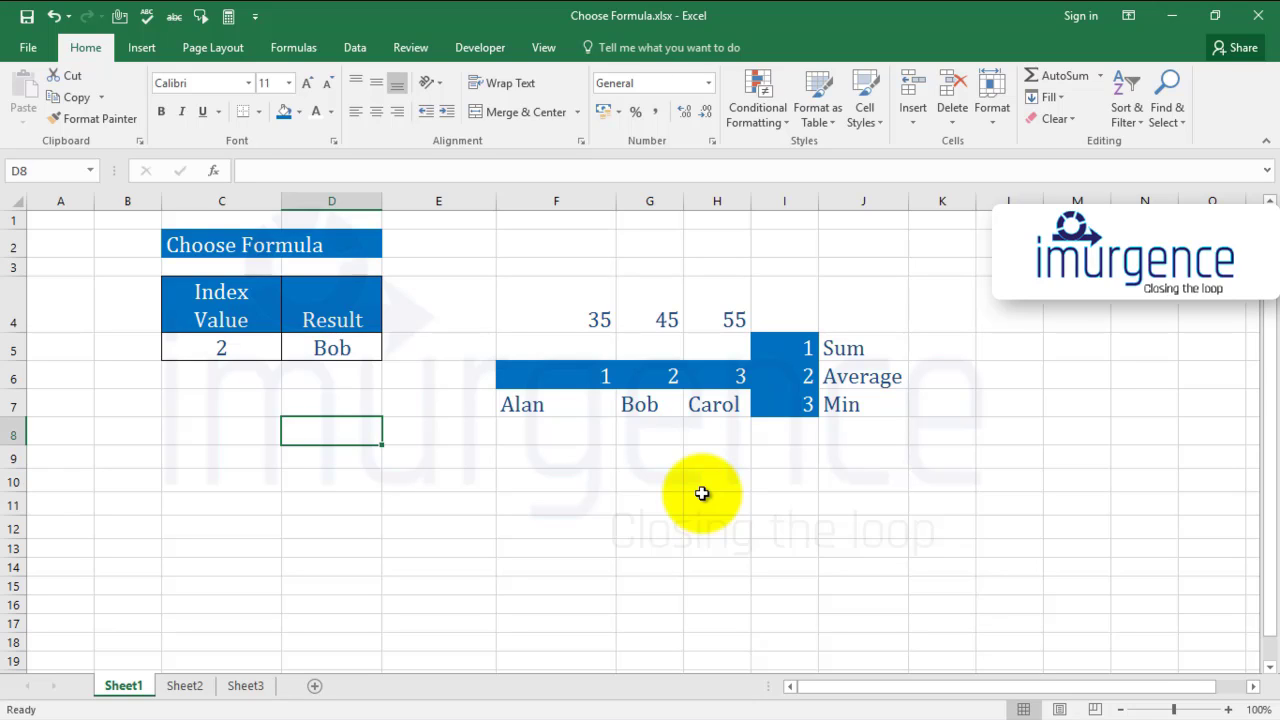
Step: Start a CHOOSE formula in the Result cell D5 with C5 as its index number
{"action": "left_click", "coordinate": [355, 344]}
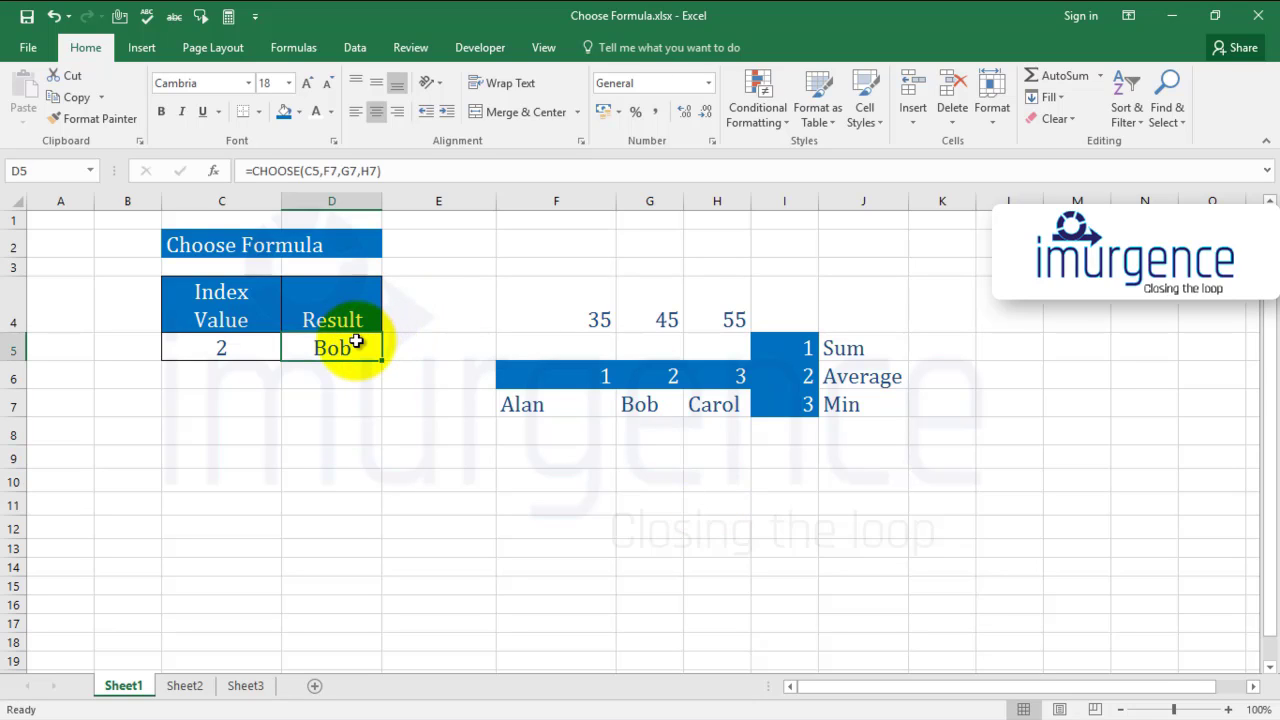
{"action": "type", "text": "="}
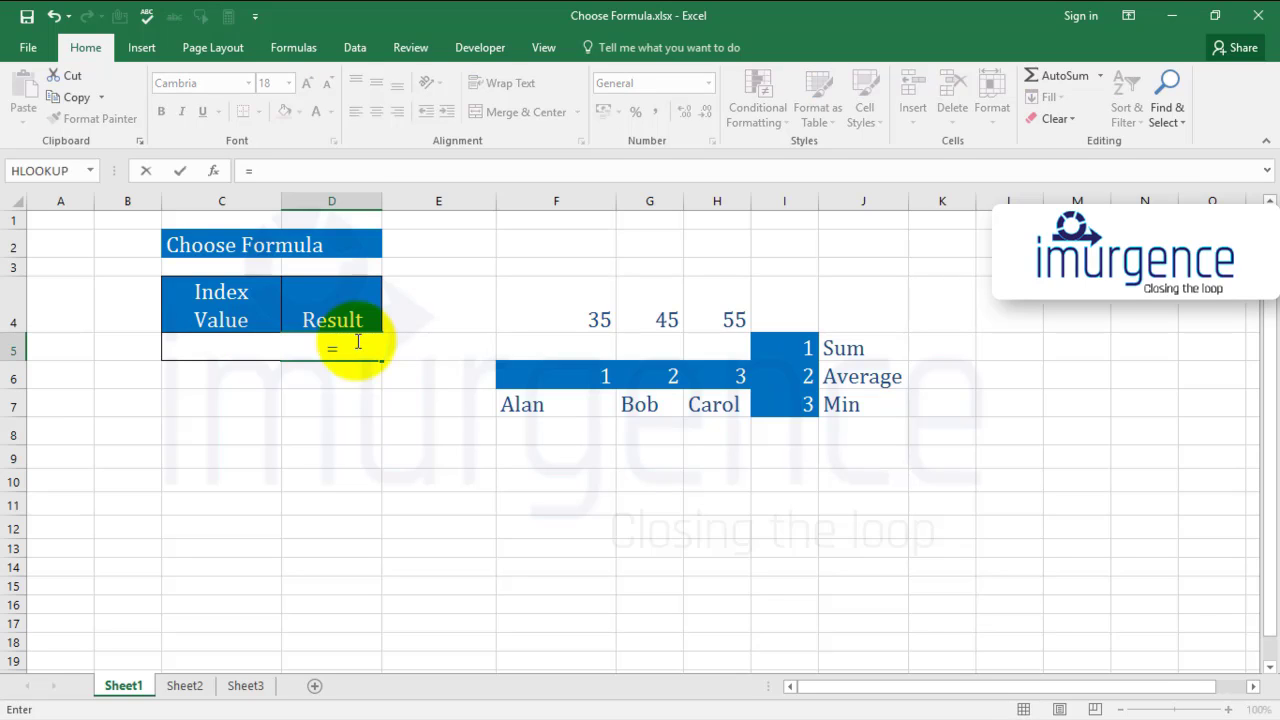
{"action": "type", "text": "choo"}
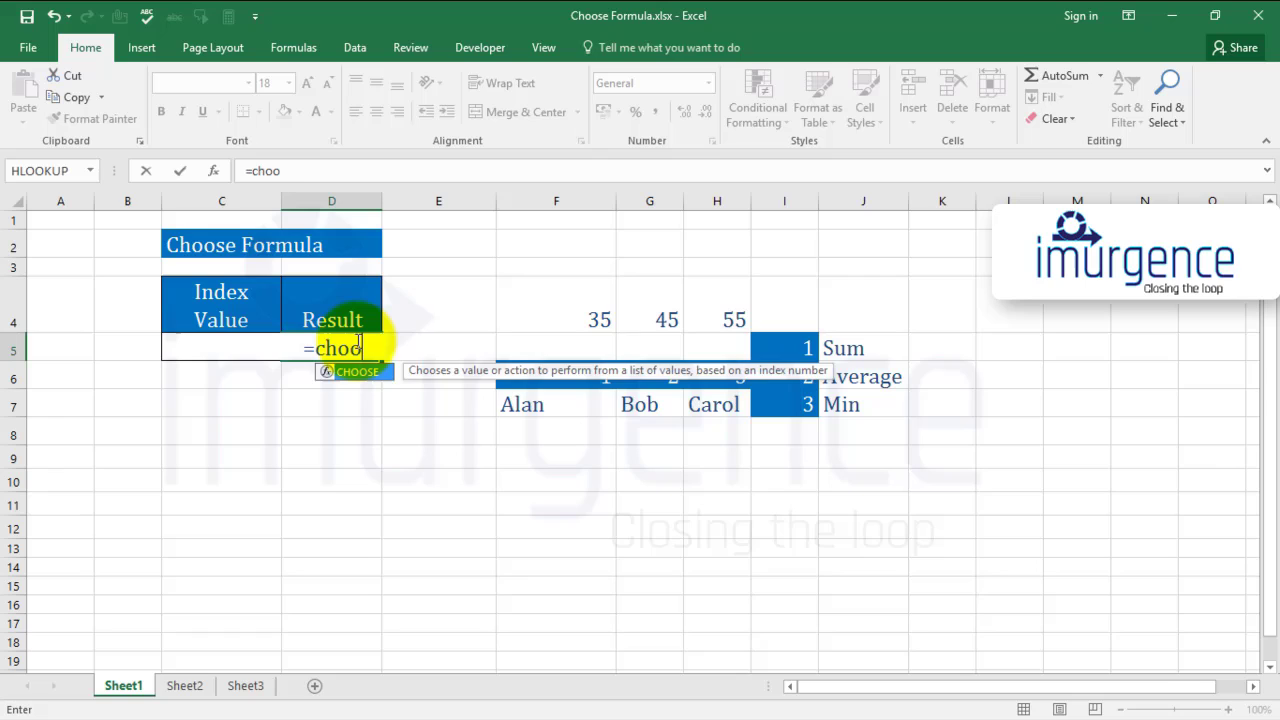
{"action": "key", "text": "Tab"}
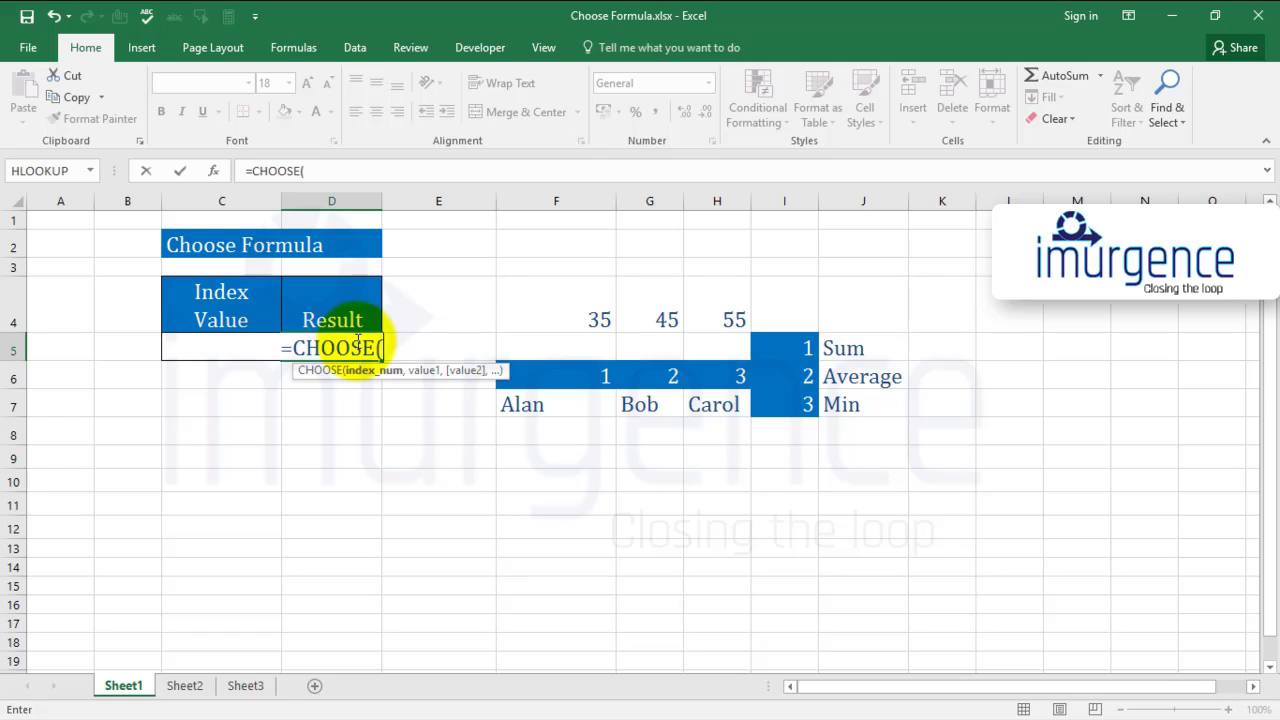
{"action": "left_click", "coordinate": [234, 380]}
{"action": "key", "text": "Up"}
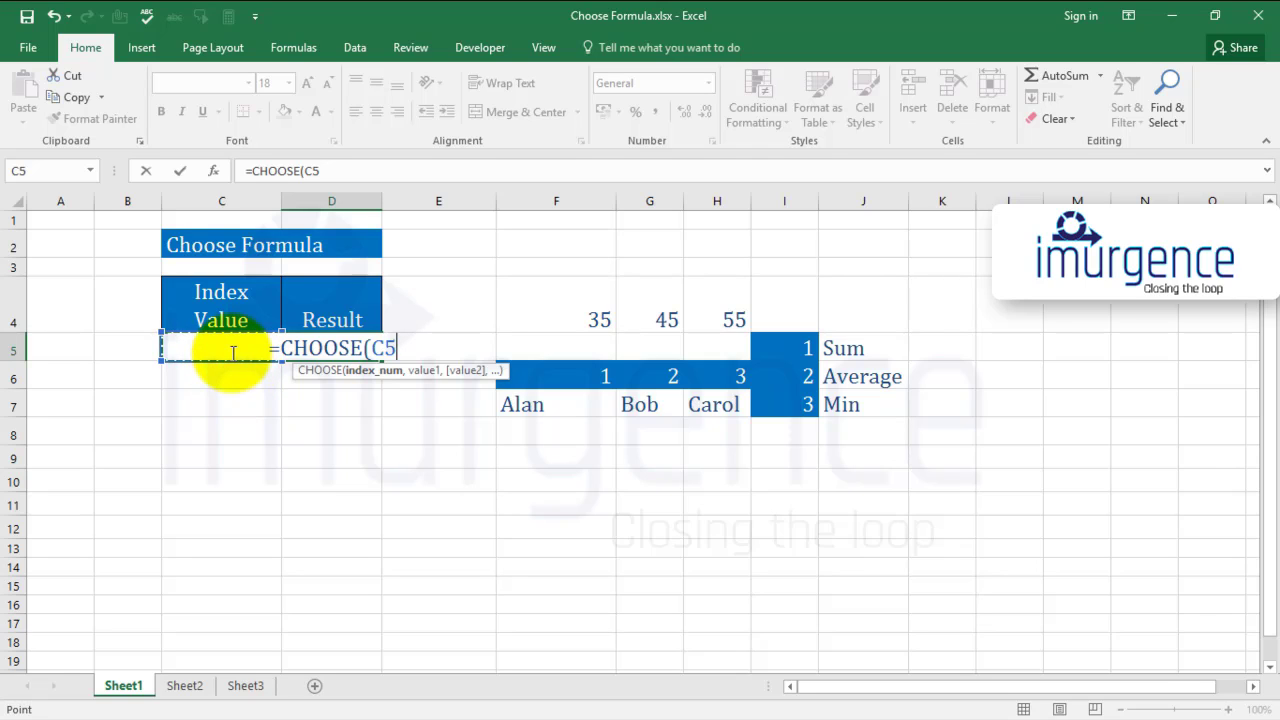
{"action": "type", "text": ","}
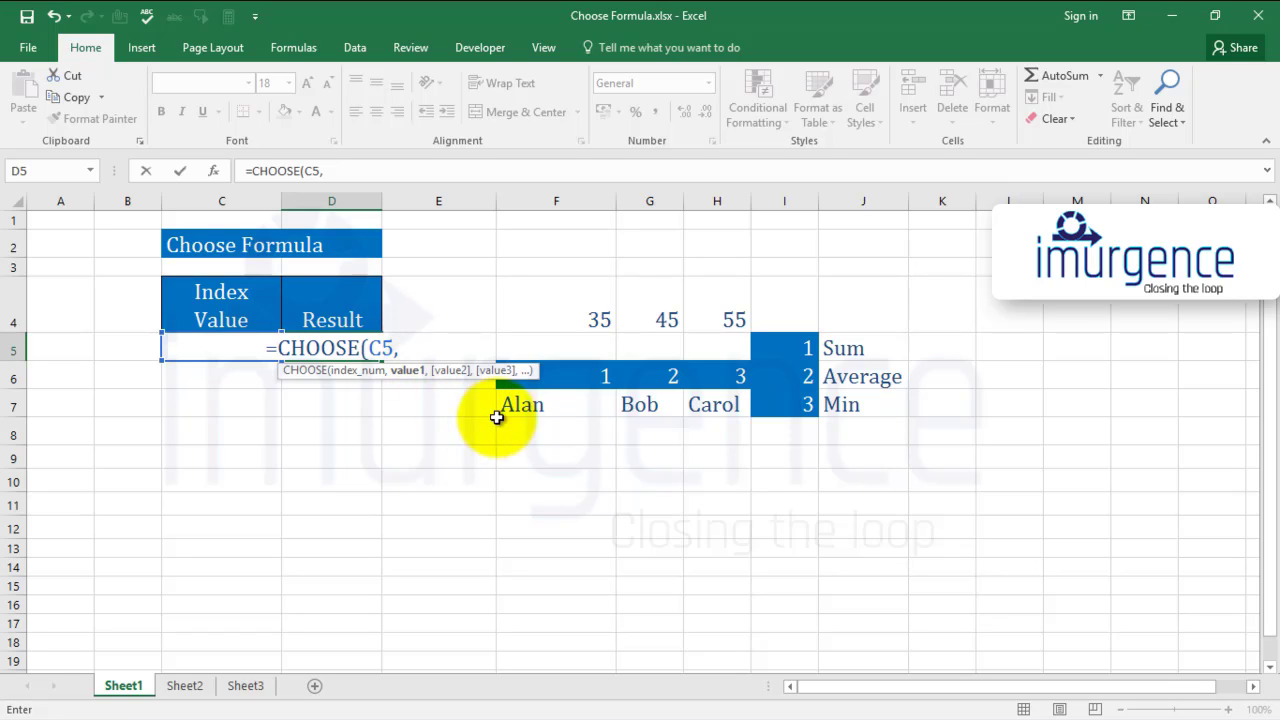
Step: Supply F7, G7 and H7 as the CHOOSE values and complete the formula in D5
{"action": "left_click", "coordinate": [531, 406]}
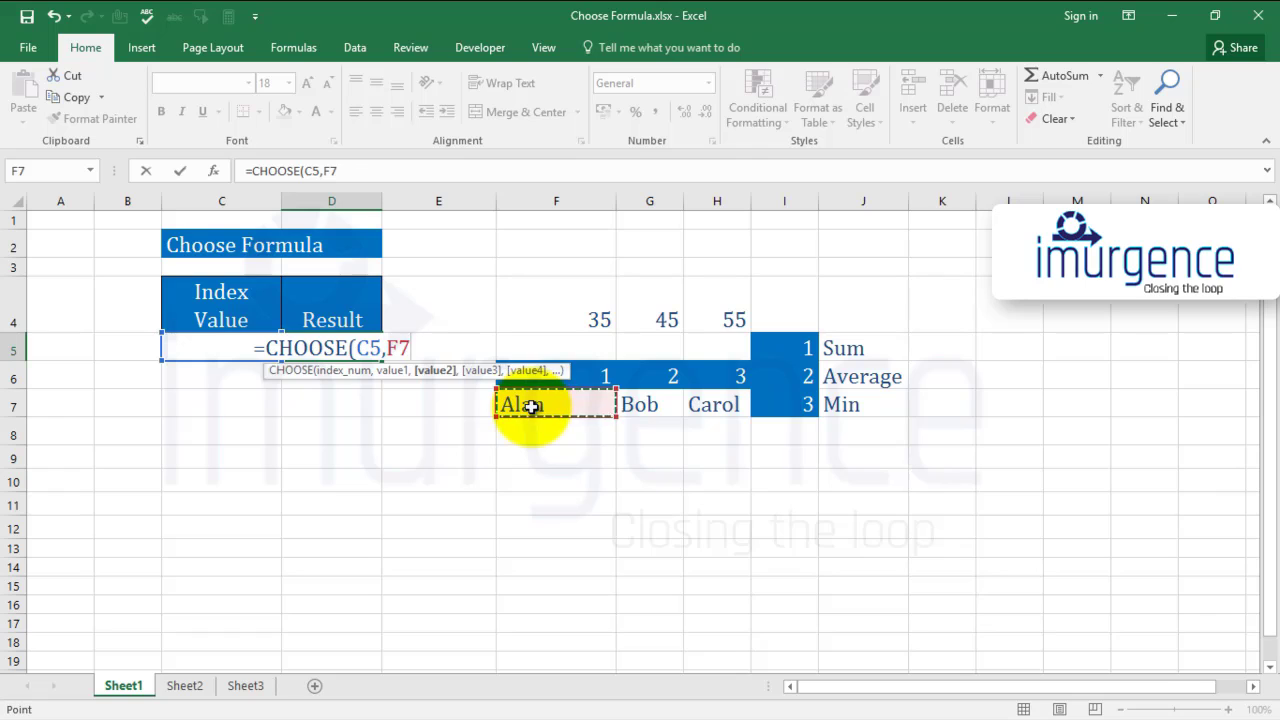
{"action": "type", "text": ","}
{"action": "left_click", "coordinate": [652, 408]}
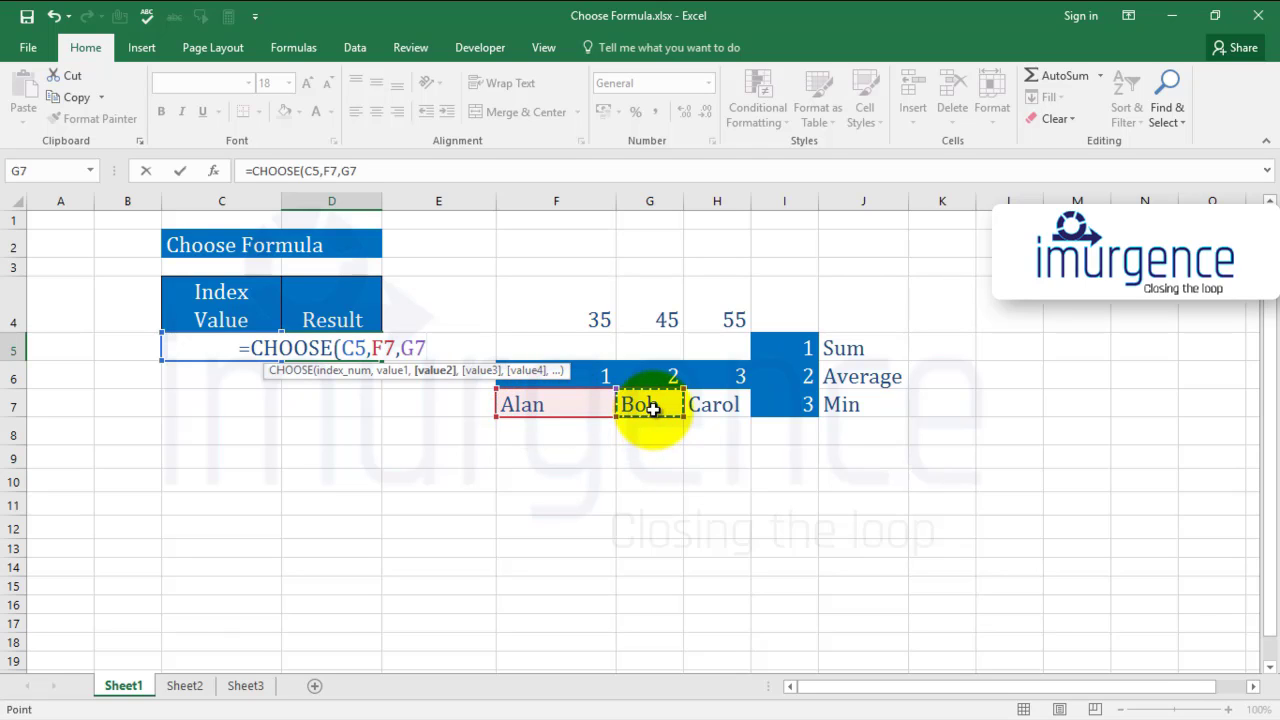
{"action": "type", "text": ","}
{"action": "left_click", "coordinate": [710, 408]}
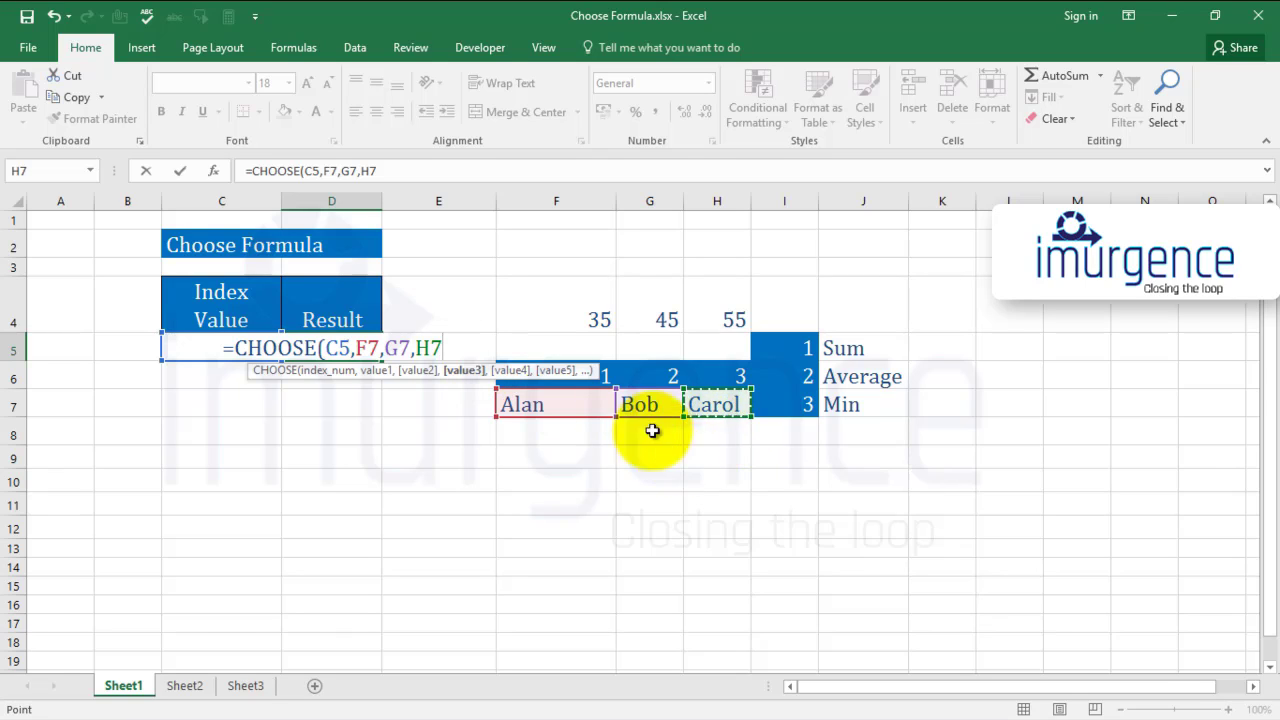
{"action": "type", "text": ")"}
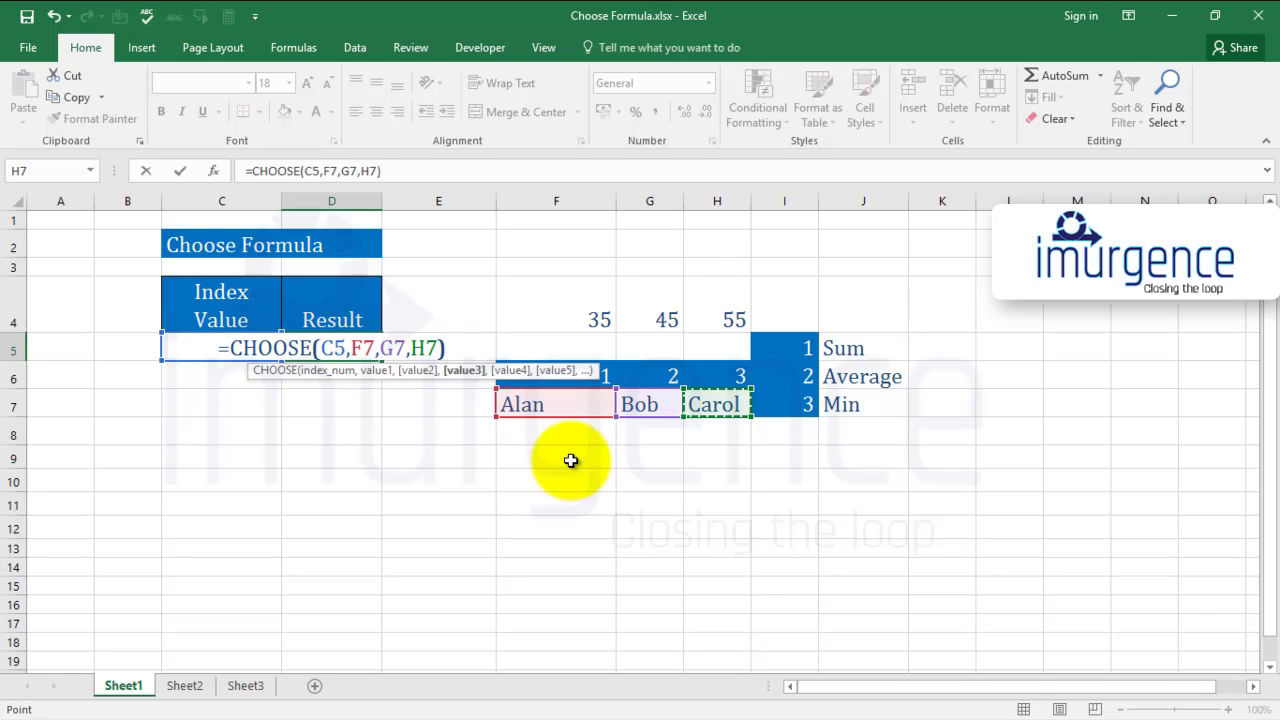
{"action": "key", "text": "Return"}
{"action": "key", "text": "Up"}
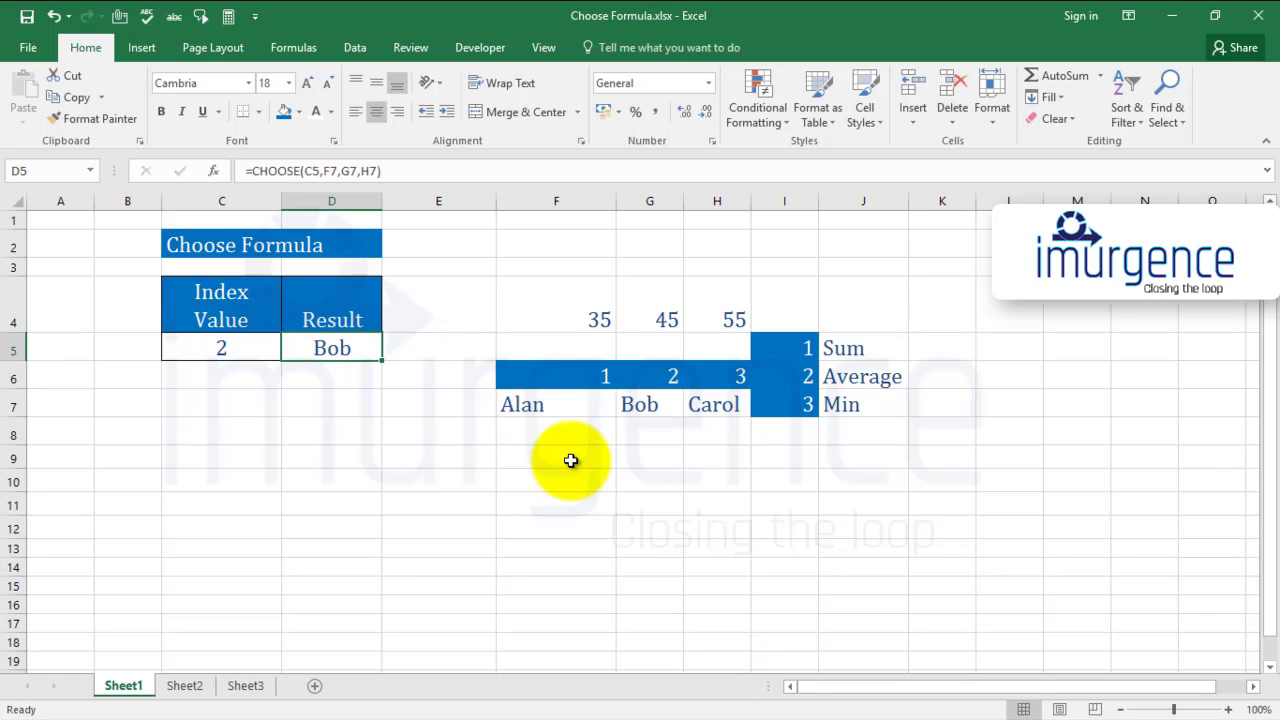
Step: Set the index value in C5 to 3 and clear the Result cell D5
{"action": "key", "text": "Left"}
{"action": "type", "text": "3"}
{"action": "key", "text": "Return"}
{"action": "key", "text": "Up"}
{"action": "key", "text": "Right"}
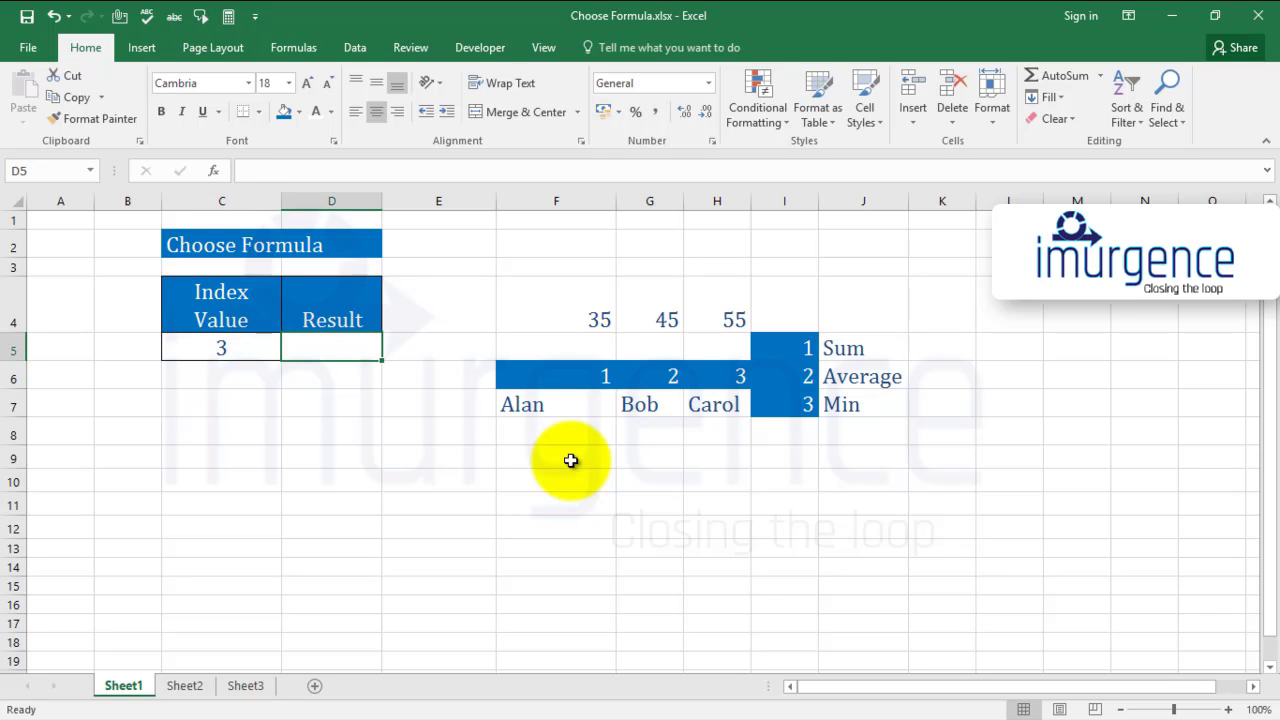
Step: Enter the formula =CHOOSE(C5,F7,H9,G7) in the Result cell D5
{"action": "type", "text": "=cho"}
{"action": "key", "text": "Tab"}
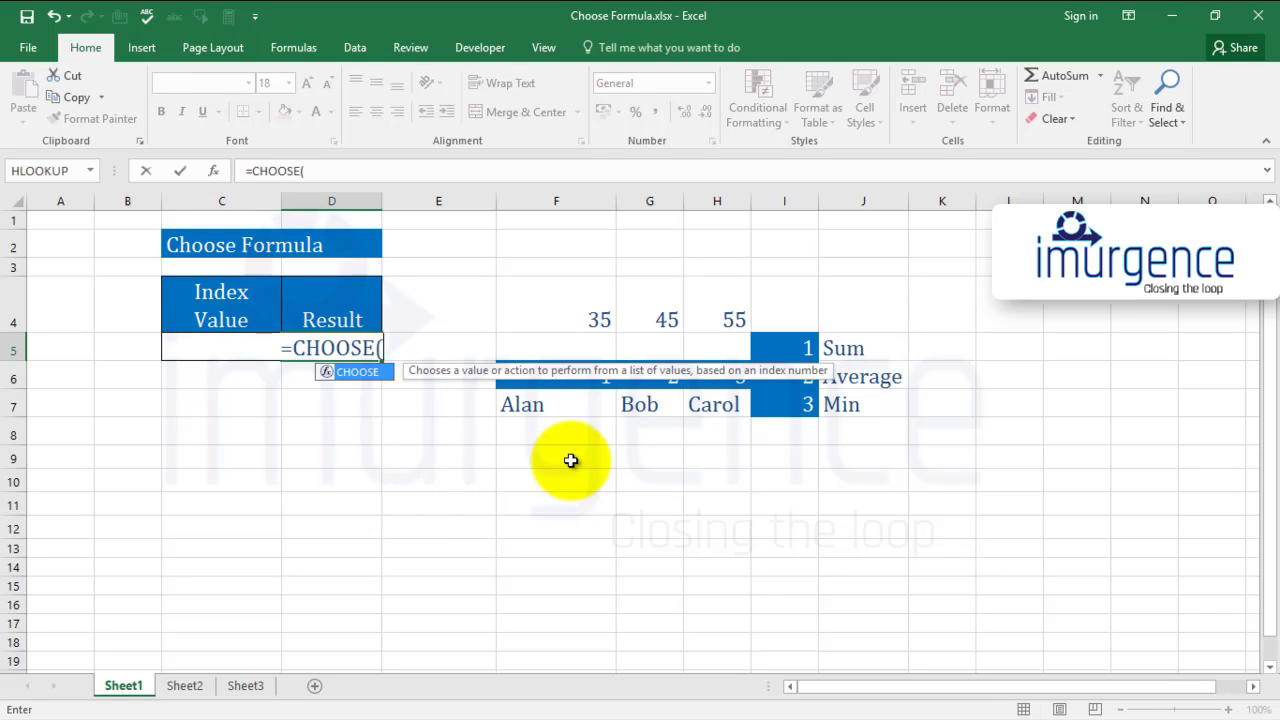
{"action": "left_click", "coordinate": [224, 357]}
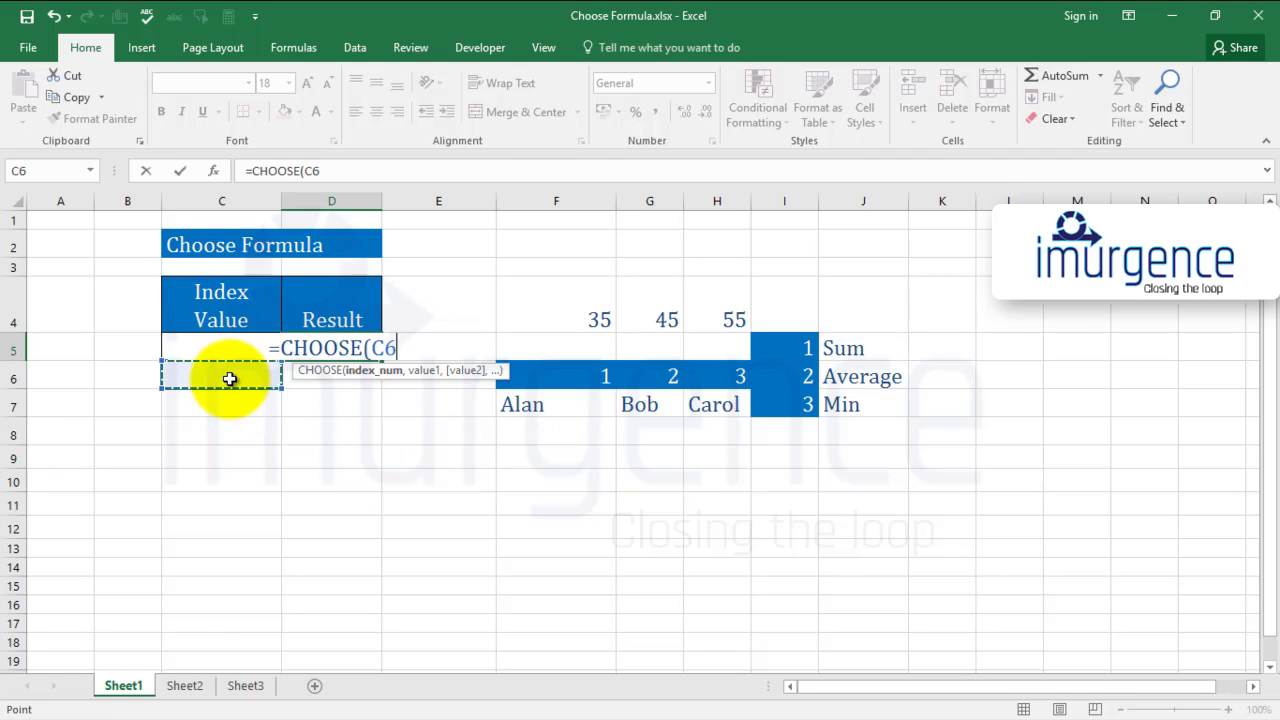
{"action": "type", "text": ","}
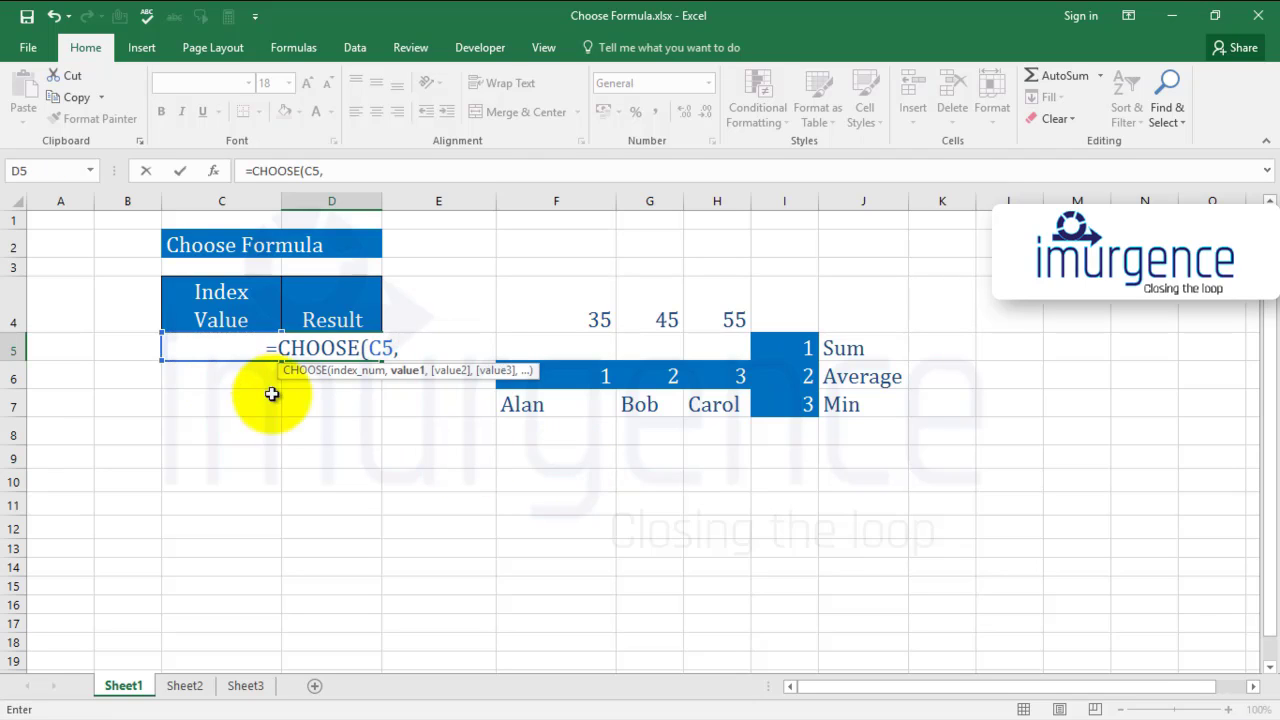
{"action": "left_click", "coordinate": [552, 409]}
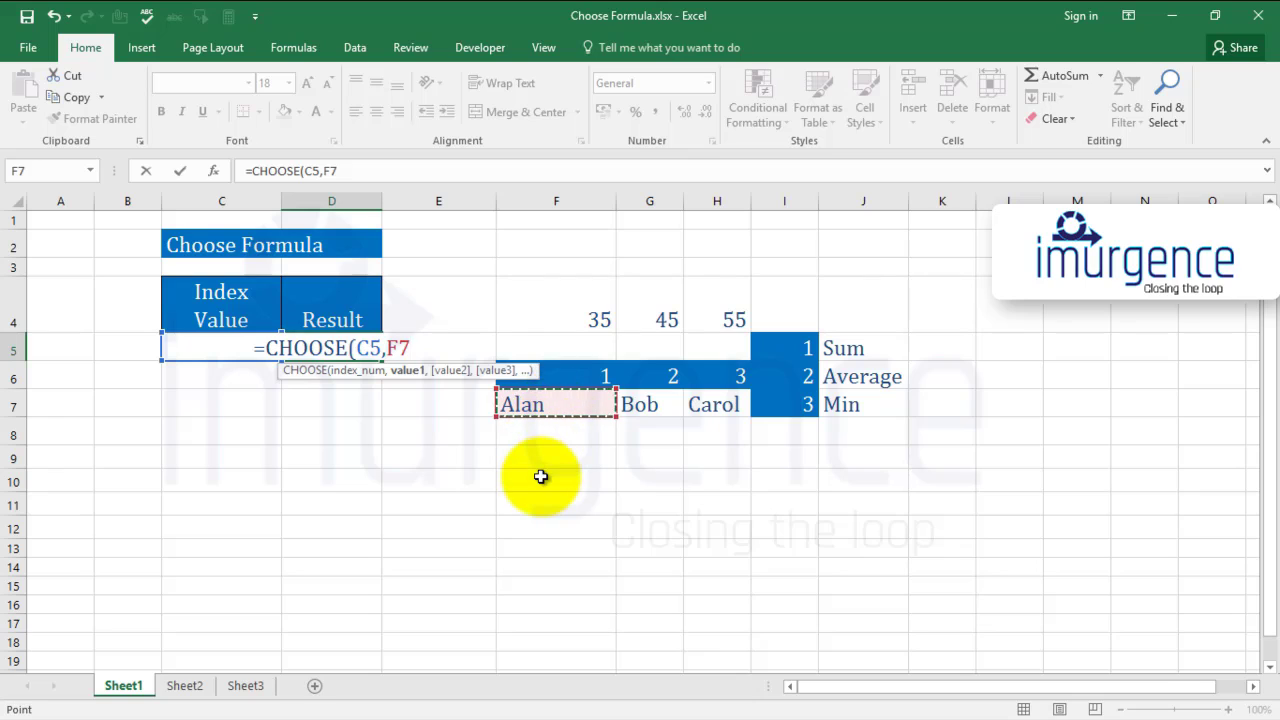
{"action": "type", "text": ","}
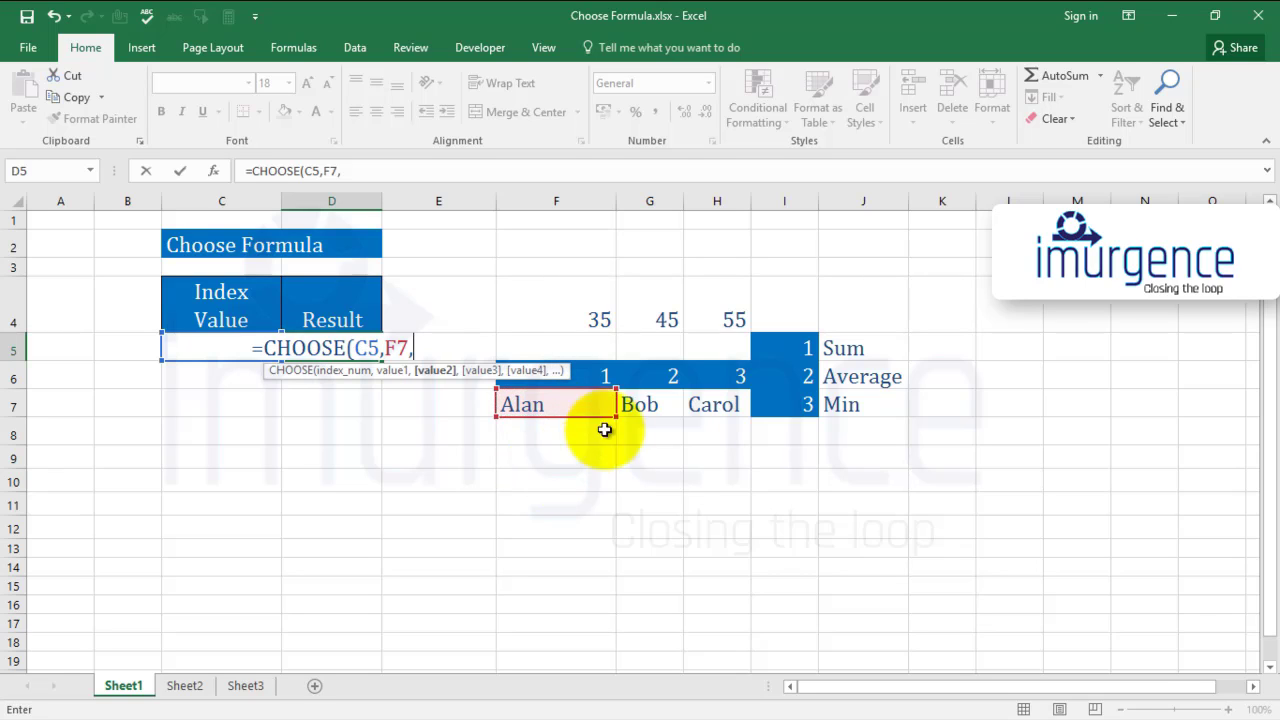
{"action": "left_click", "coordinate": [712, 405]}
{"action": "left_click", "coordinate": [700, 464]}
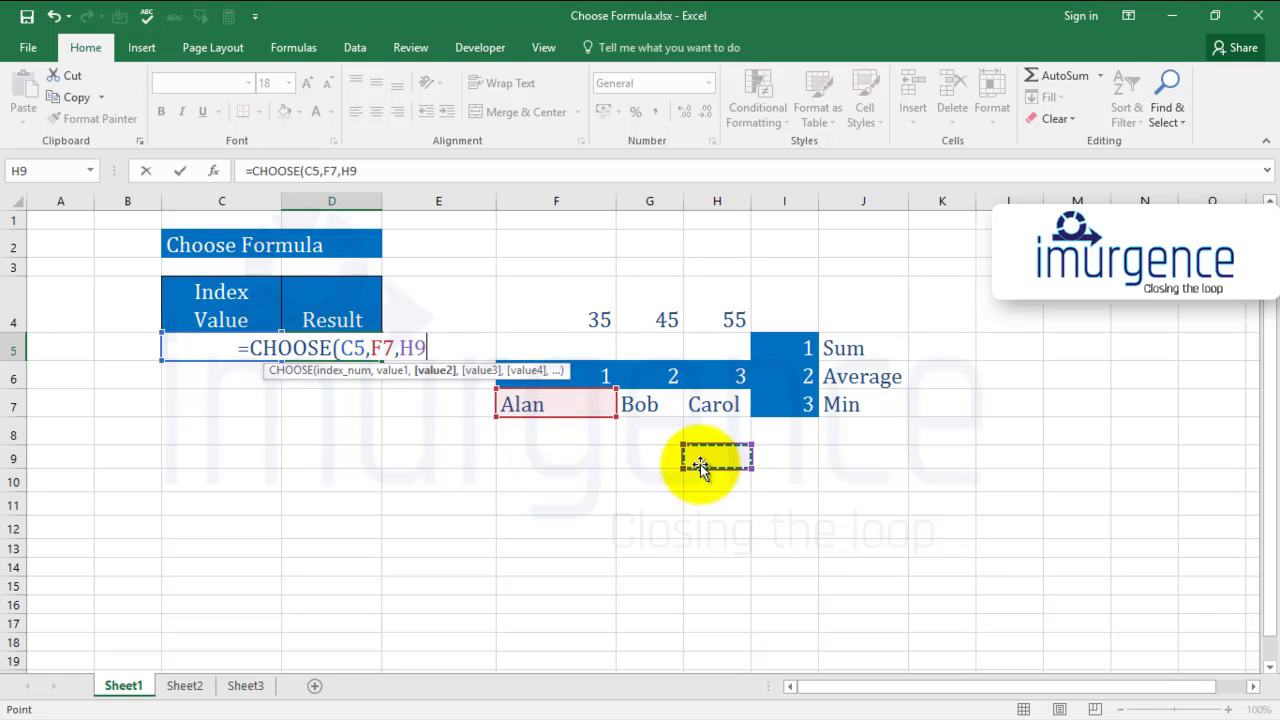
{"action": "type", "text": ","}
{"action": "left_click", "coordinate": [643, 415]}
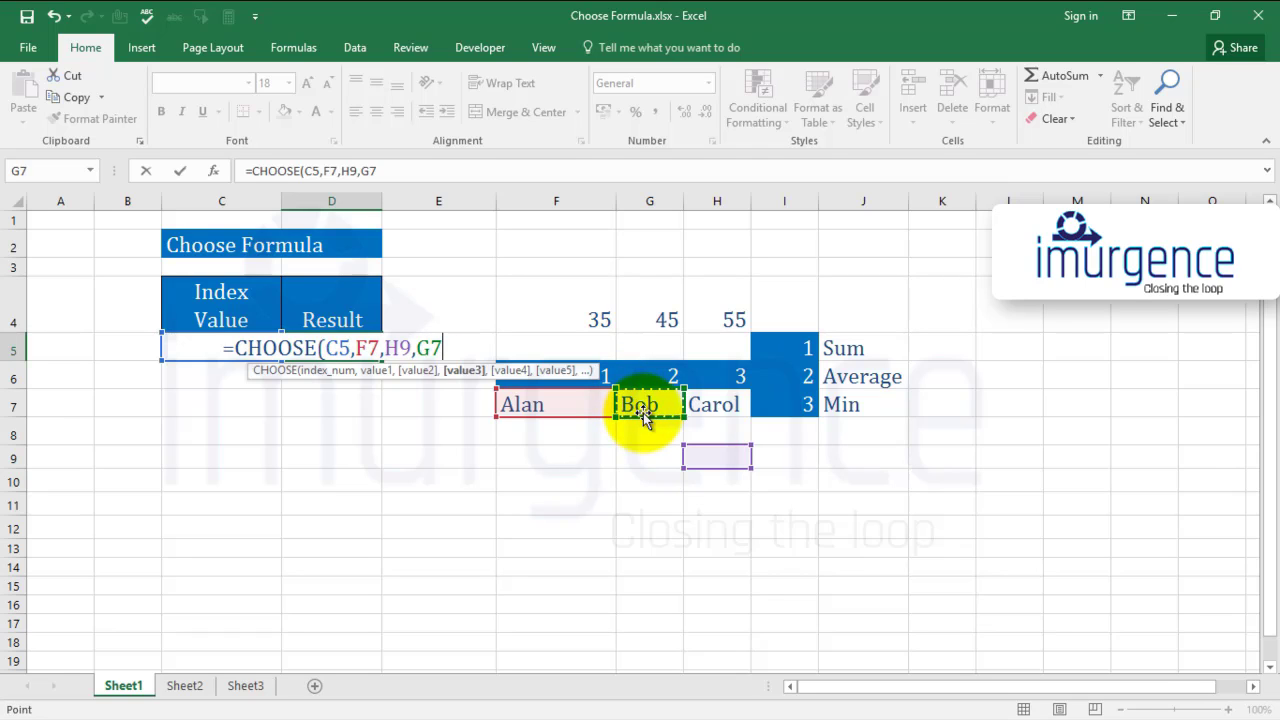
{"action": "type", "text": ")"}
{"action": "key", "text": "ctrl+Return"}
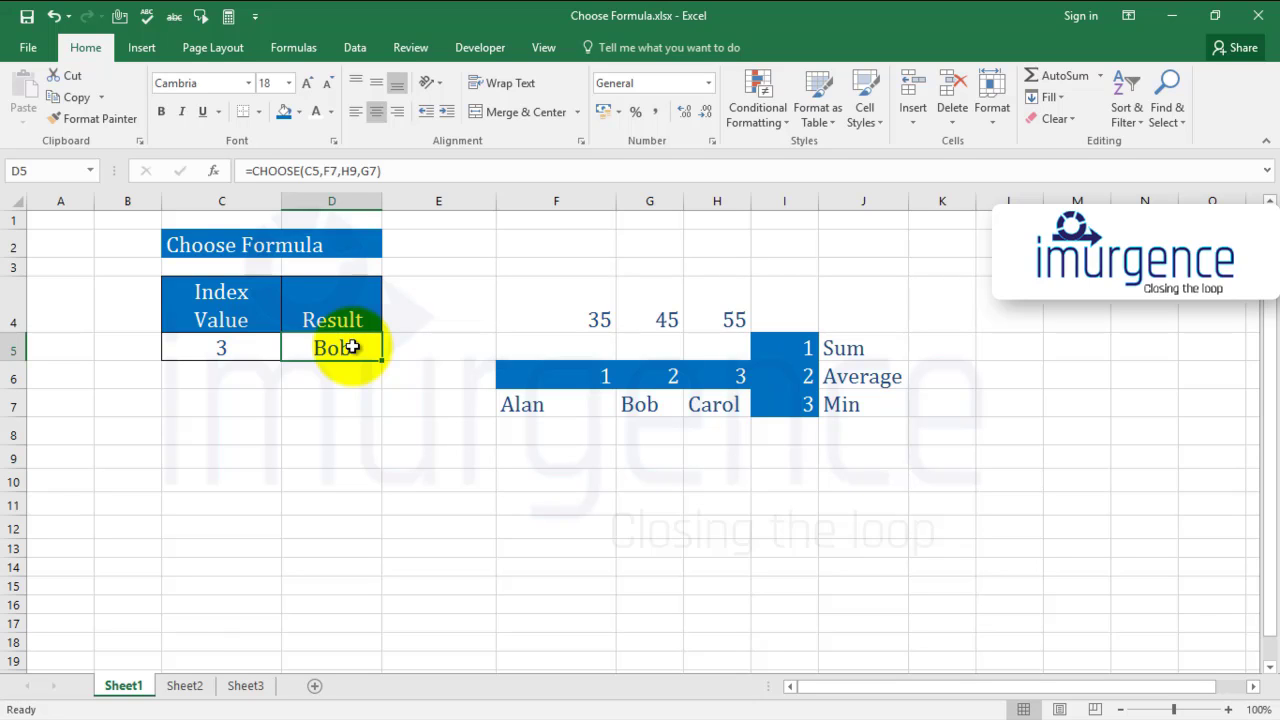
{"action": "type", "text": "2"}
{"action": "left_click", "coordinate": [351, 400]}
{"action": "left_click", "coordinate": [245, 350]}
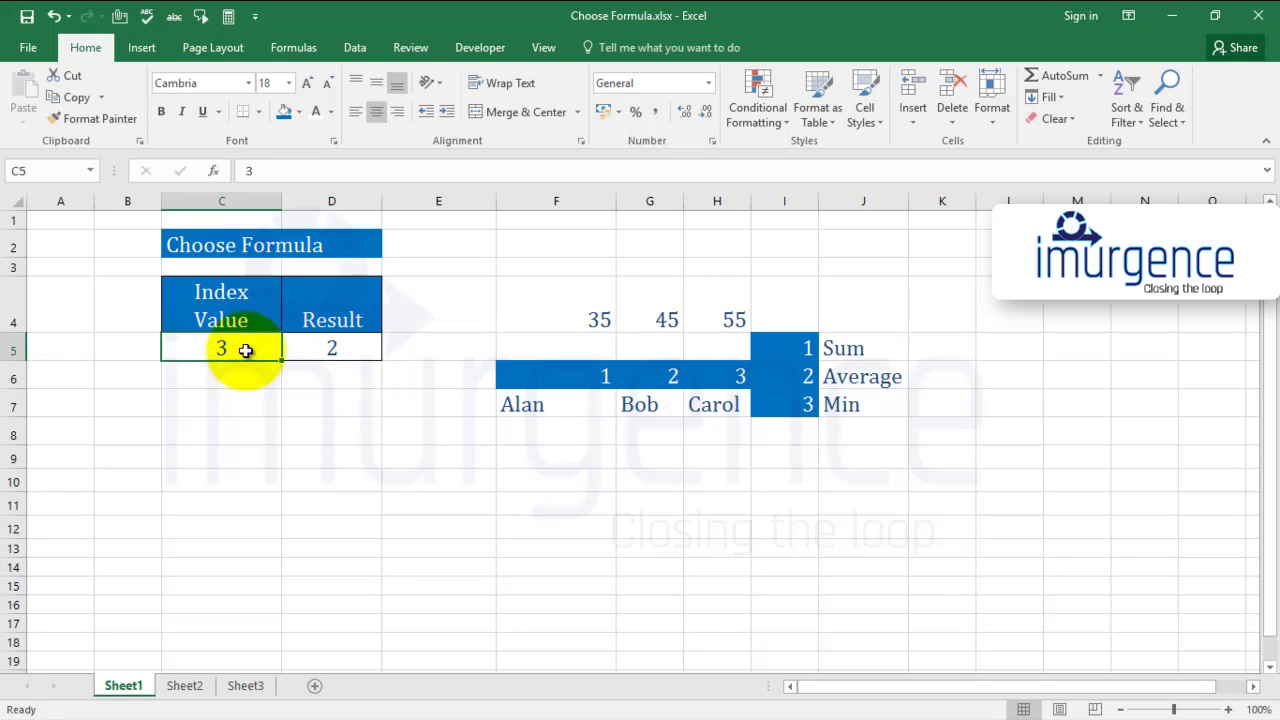
{"action": "type", "text": "2"}
{"action": "left_click", "coordinate": [290, 406]}
{"action": "key", "text": "ctrl+z"}
{"action": "key", "text": "ctrl+z"}
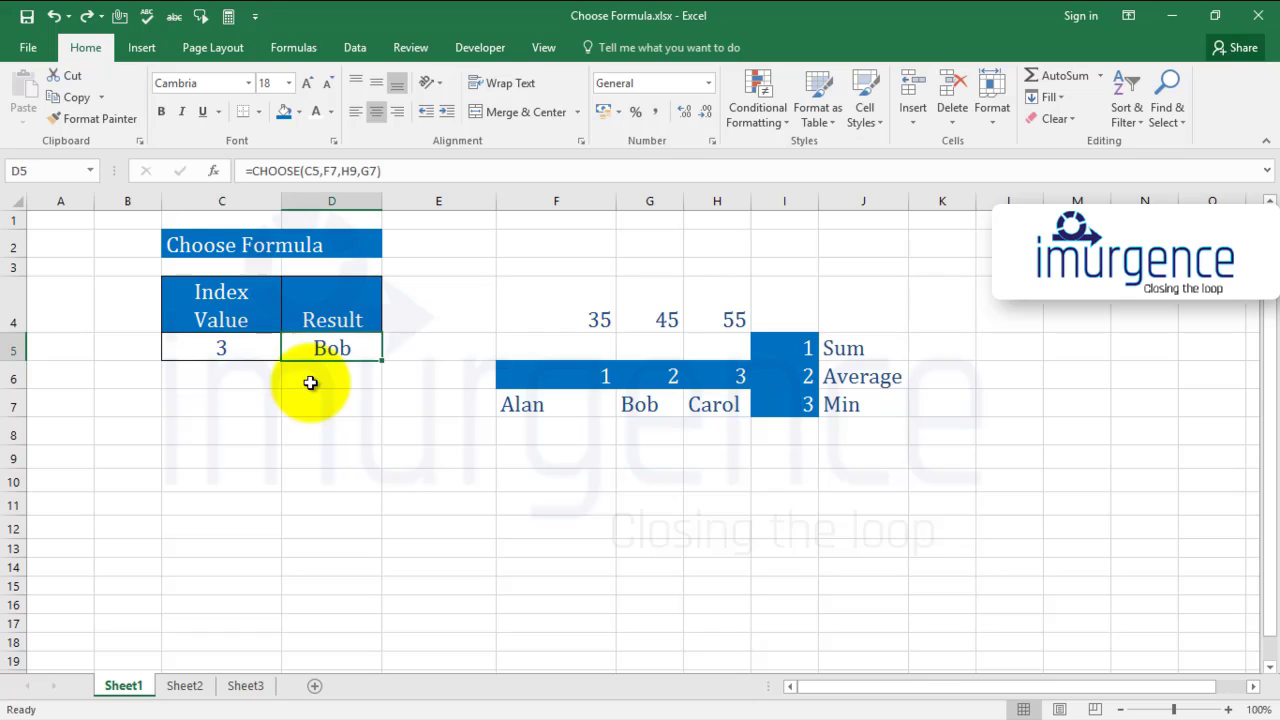
Step: Try index value 2 in C5 and the number 1 in D5, and undo both entries
{"action": "left_click", "coordinate": [263, 347]}
{"action": "type", "text": "2"}
{"action": "left_click", "coordinate": [318, 378]}
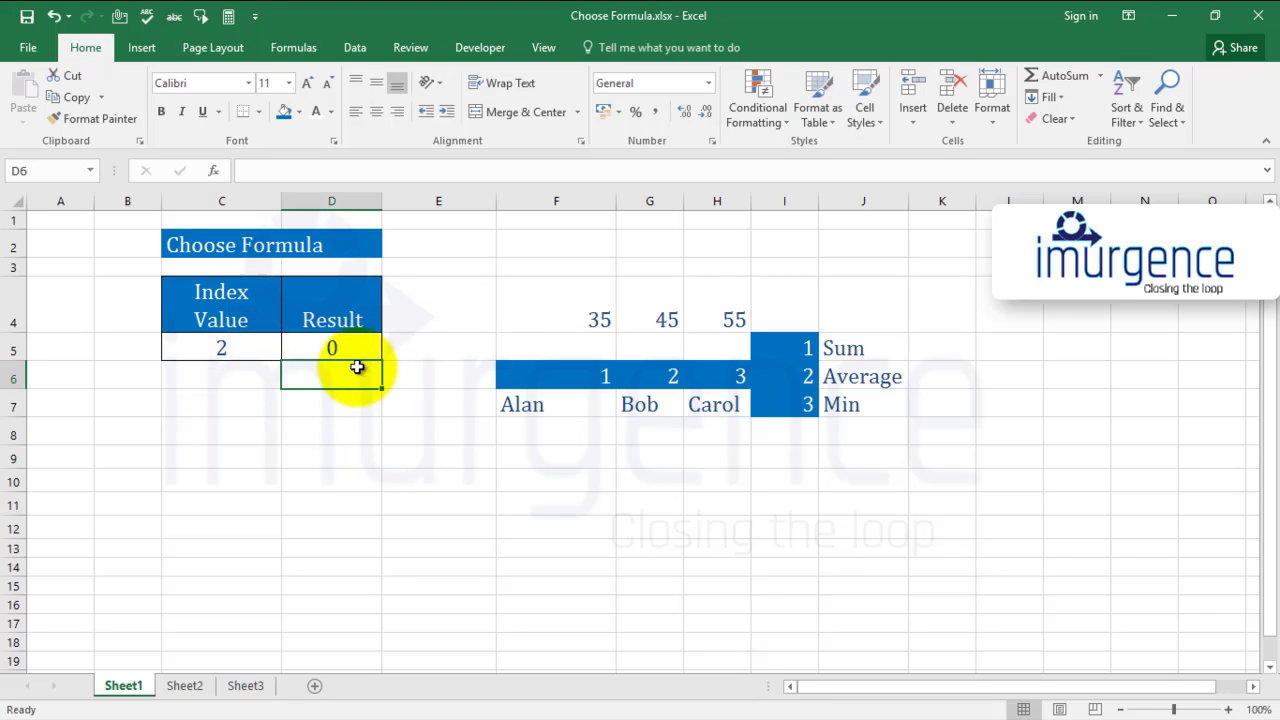
{"action": "left_click", "coordinate": [343, 345]}
{"action": "type", "text": "1"}
{"action": "left_click", "coordinate": [314, 400]}
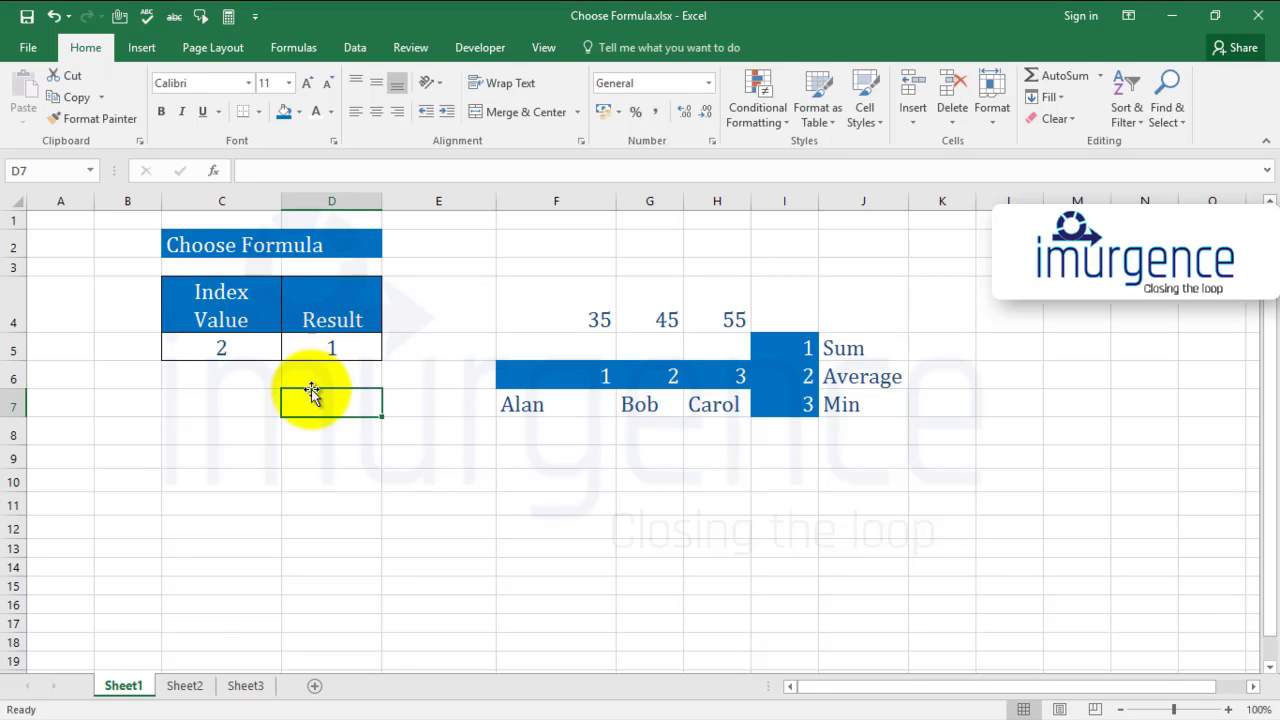
{"action": "key", "text": "ctrl+z"}
{"action": "key", "text": "ctrl+z"}
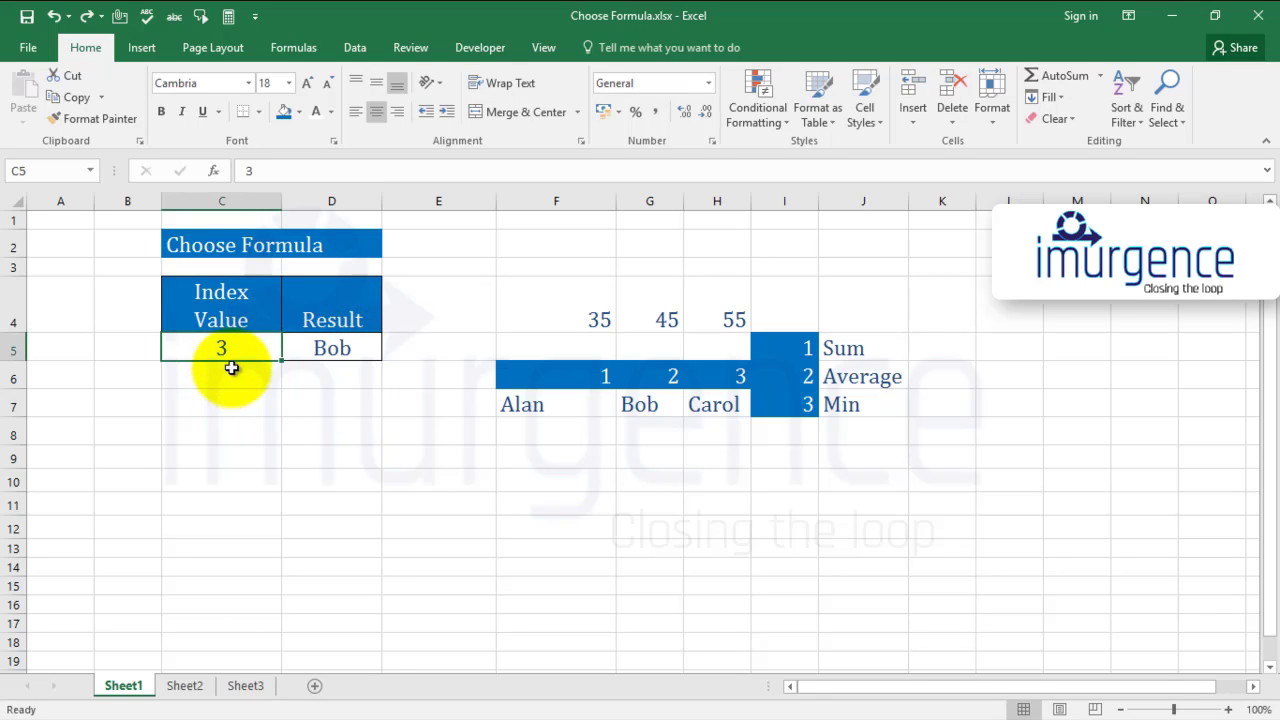
Step: Test the formula by setting the index value in C5 to 1, 2 and 3 in turn
{"action": "type", "text": "1"}
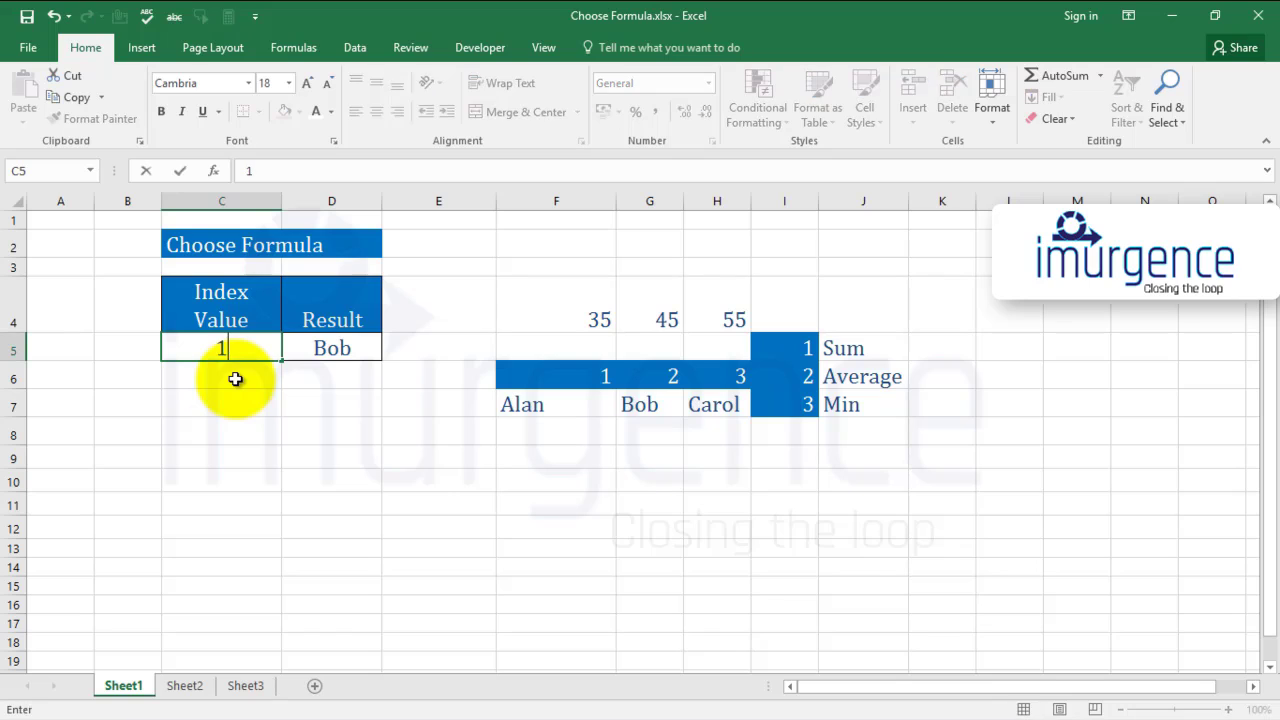
{"action": "key", "text": "Return"}
{"action": "key", "text": "Up"}
{"action": "type", "text": "2"}
{"action": "key", "text": "Return"}
{"action": "key", "text": "Up"}
{"action": "type", "text": "3"}
{"action": "key", "text": "Return"}
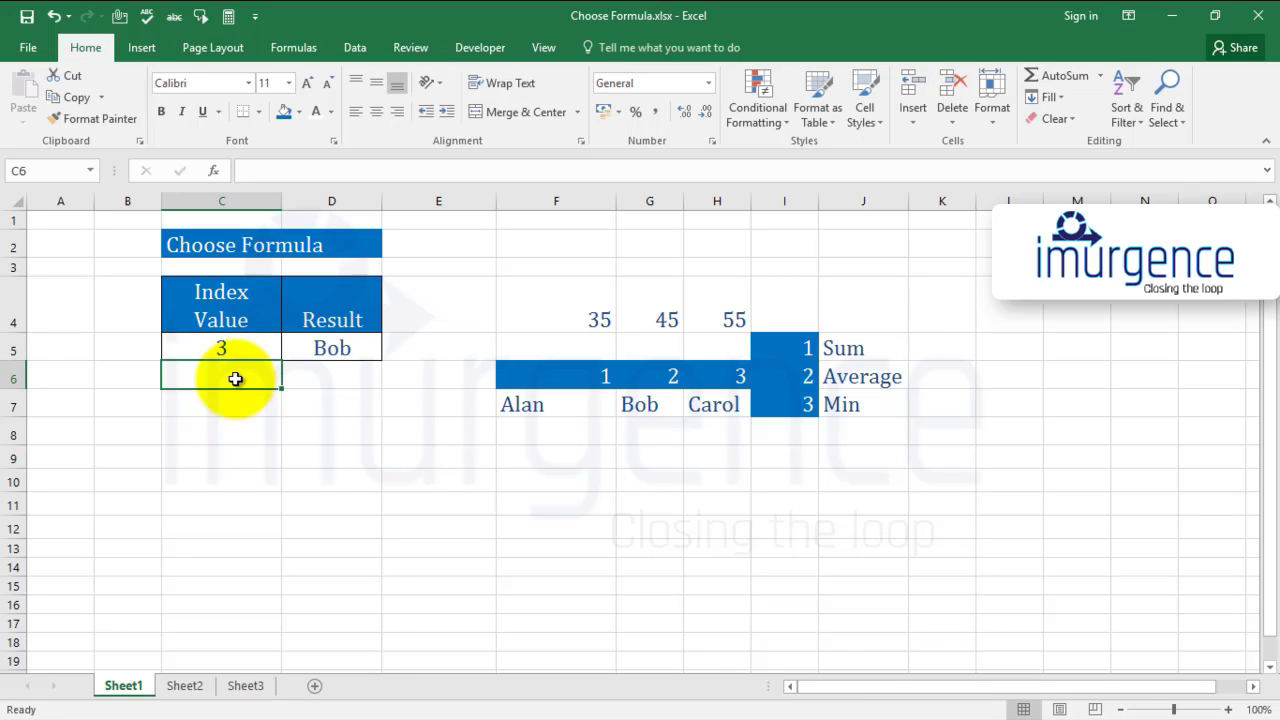
Step: Correct the D5 formula so that its second CHOOSE value refers to H7 instead of H9
{"action": "key", "text": "Up"}
{"action": "key", "text": "Right"}
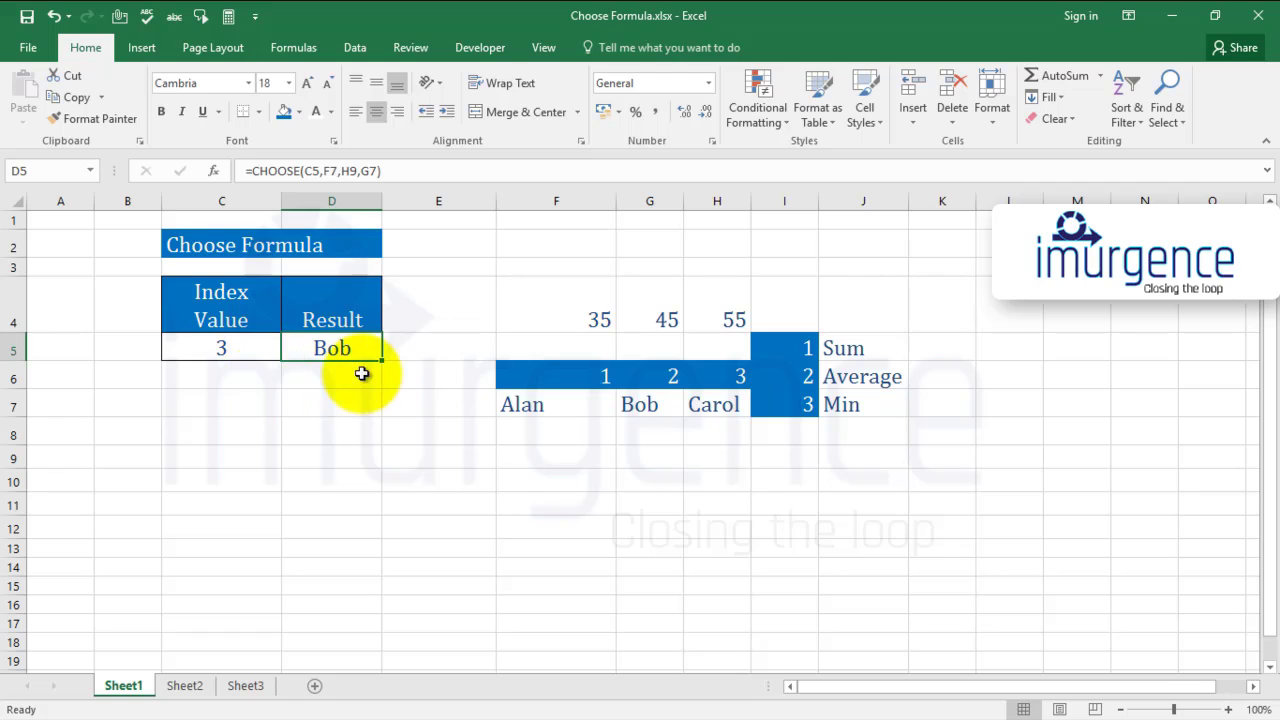
{"action": "left_click", "coordinate": [358, 172]}
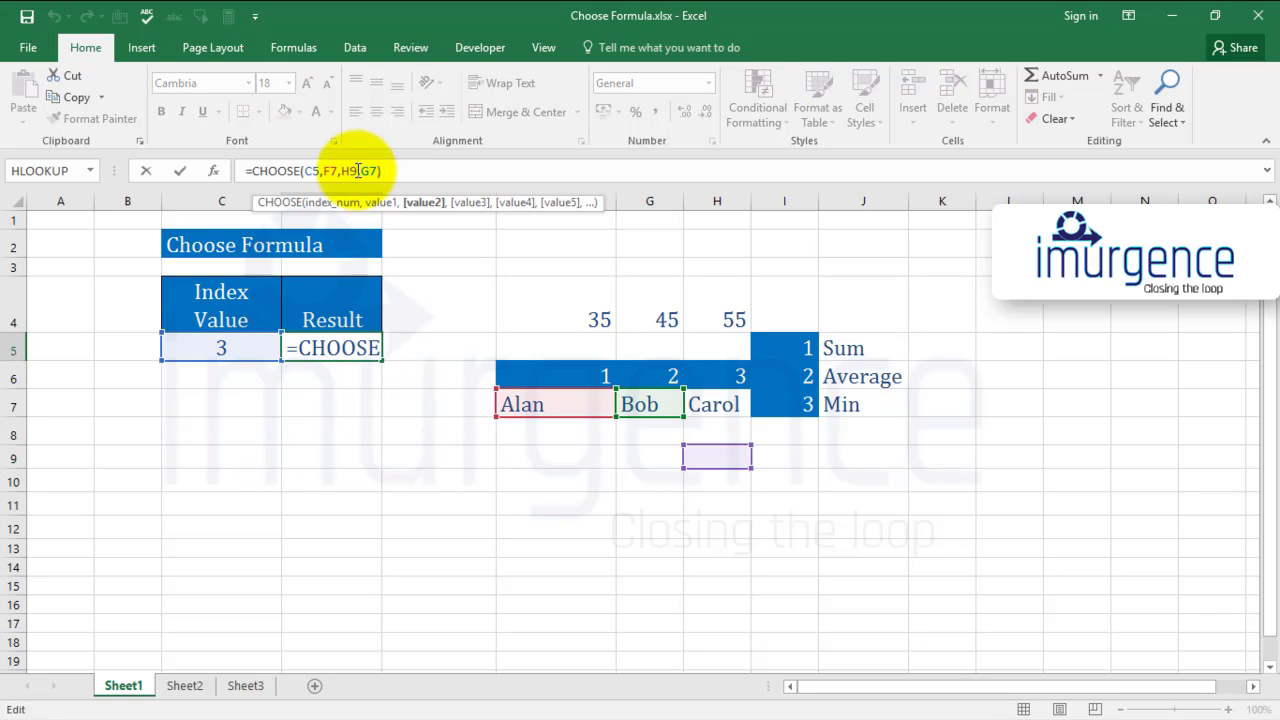
{"action": "key", "text": "BackSpace"}
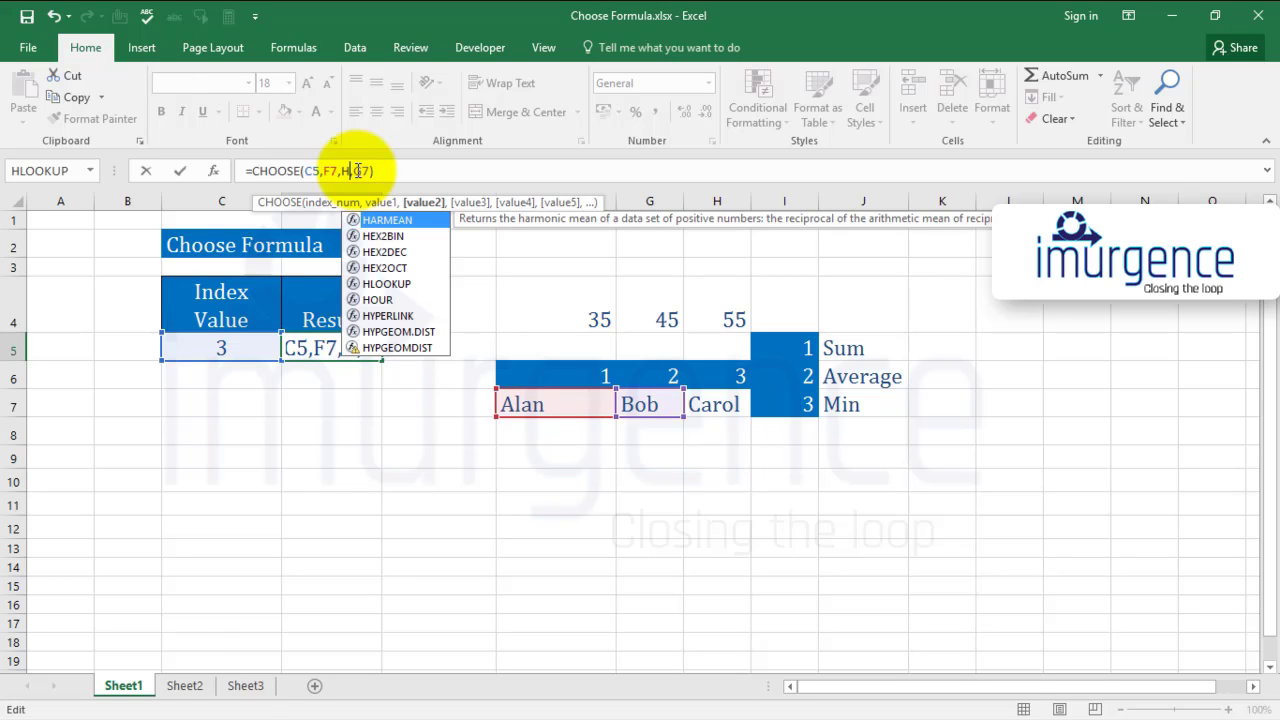
{"action": "type", "text": "7"}
{"action": "key", "text": "Return"}
Step: Set the index value in C5 to 1 to test the corrected formula
{"action": "left_click", "coordinate": [238, 346]}
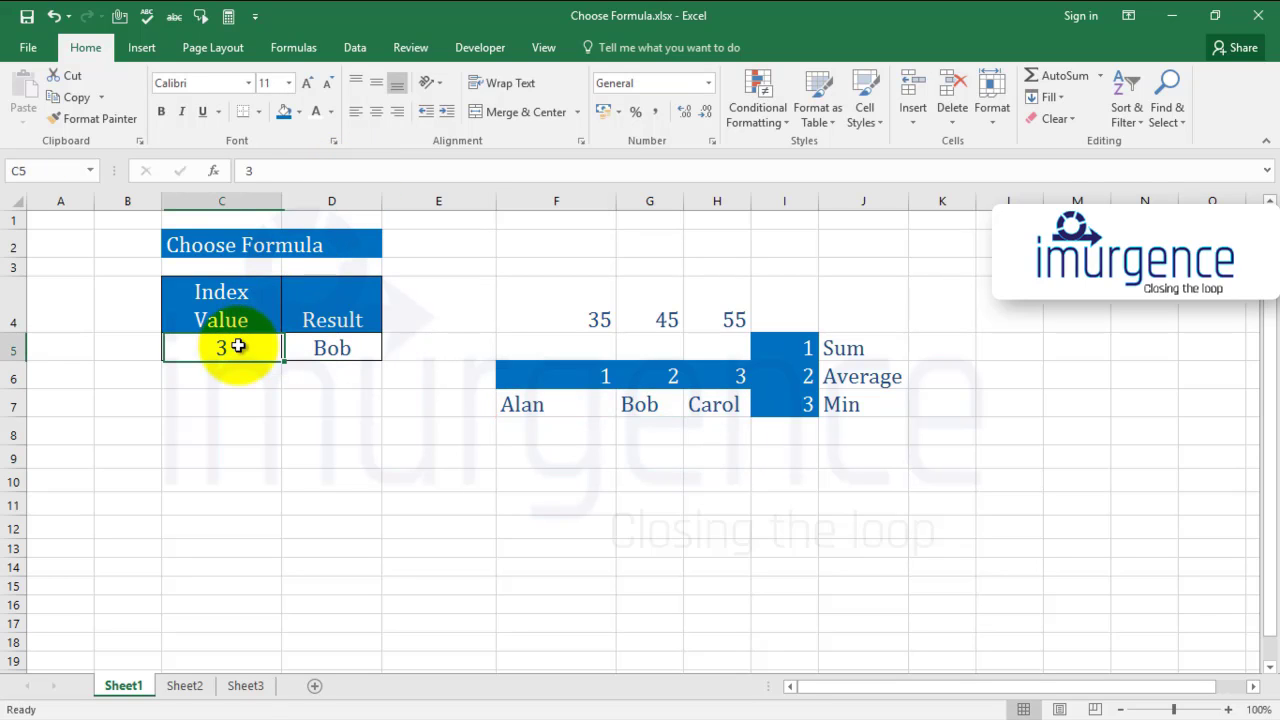
{"action": "type", "text": "1"}
{"action": "left_click", "coordinate": [251, 403]}
{"action": "left_click", "coordinate": [251, 343]}
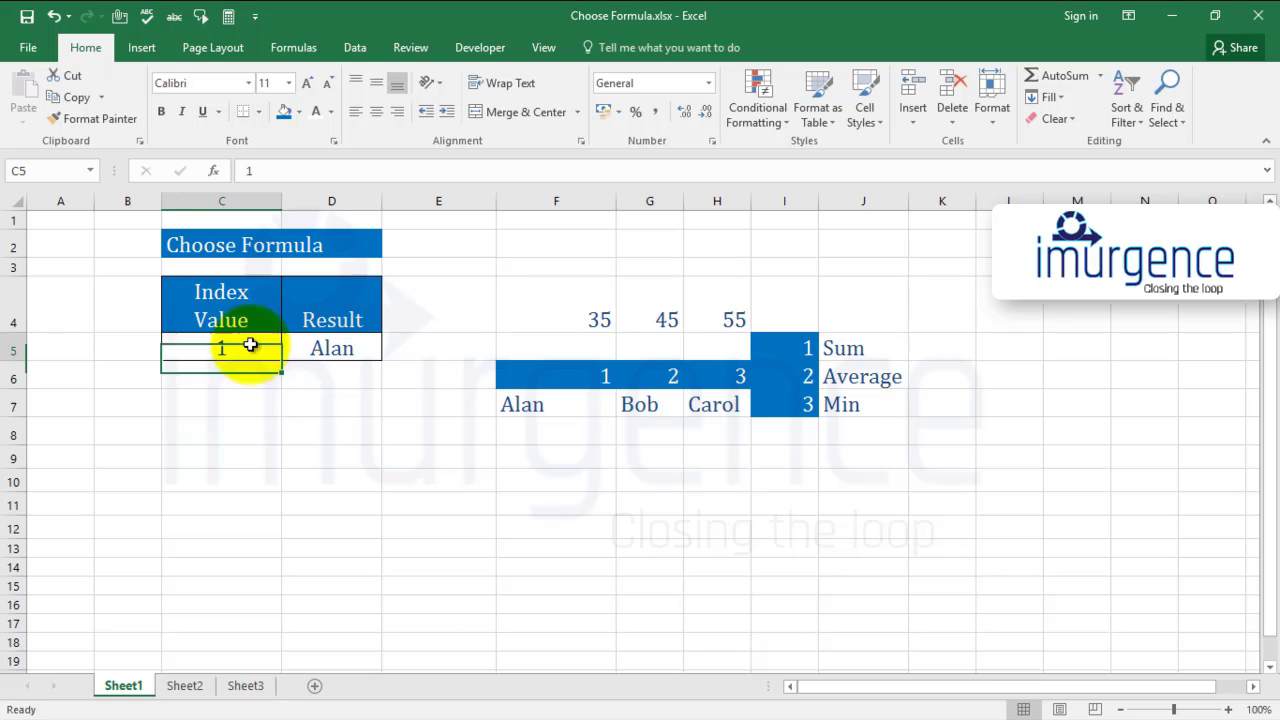
Step: Set the index value in C5 to 2 and 3 in turn to test the corrected formula
{"action": "type", "text": "2"}
{"action": "left_click", "coordinate": [231, 411]}
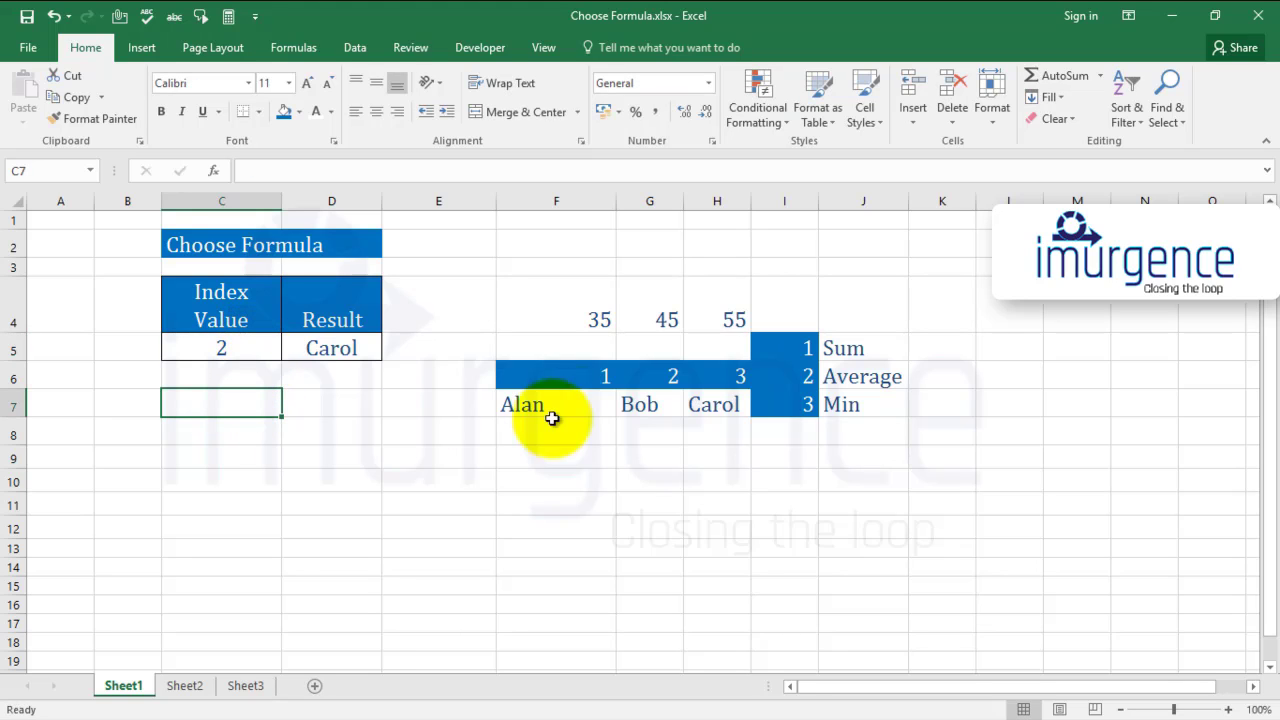
{"action": "left_click", "coordinate": [270, 347]}
{"action": "type", "text": "3"}
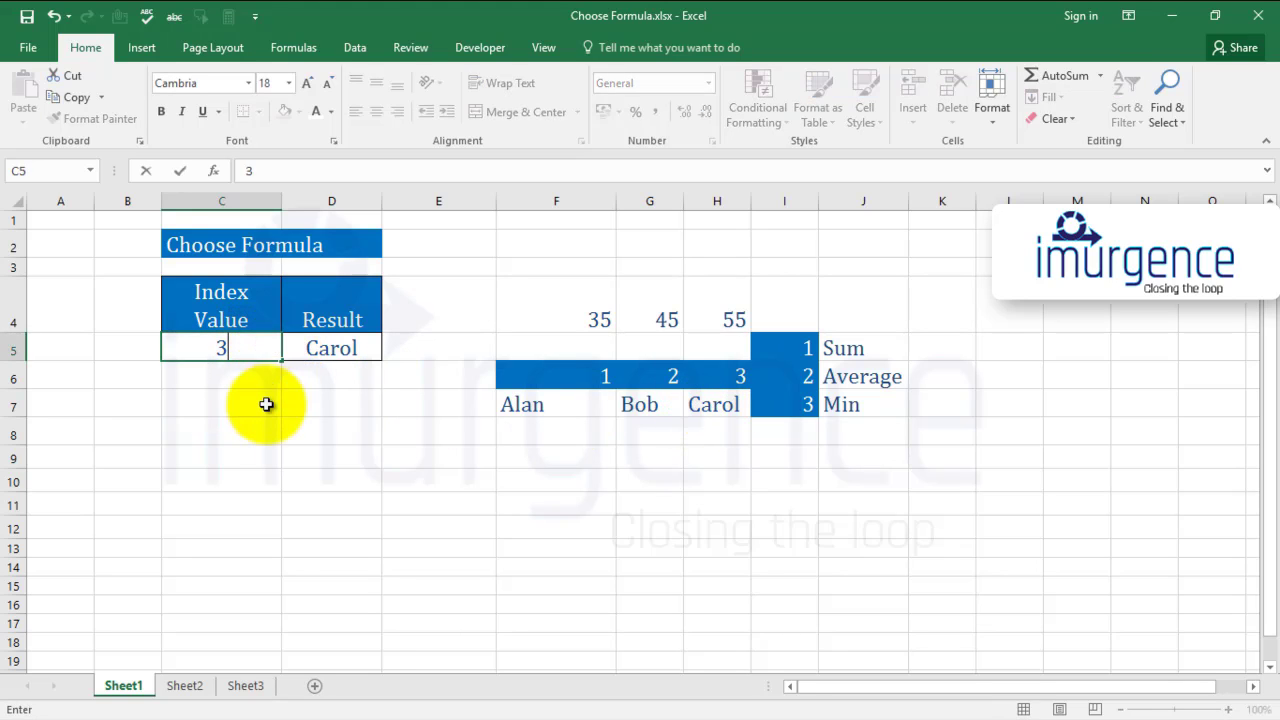
{"action": "left_click", "coordinate": [264, 402]}
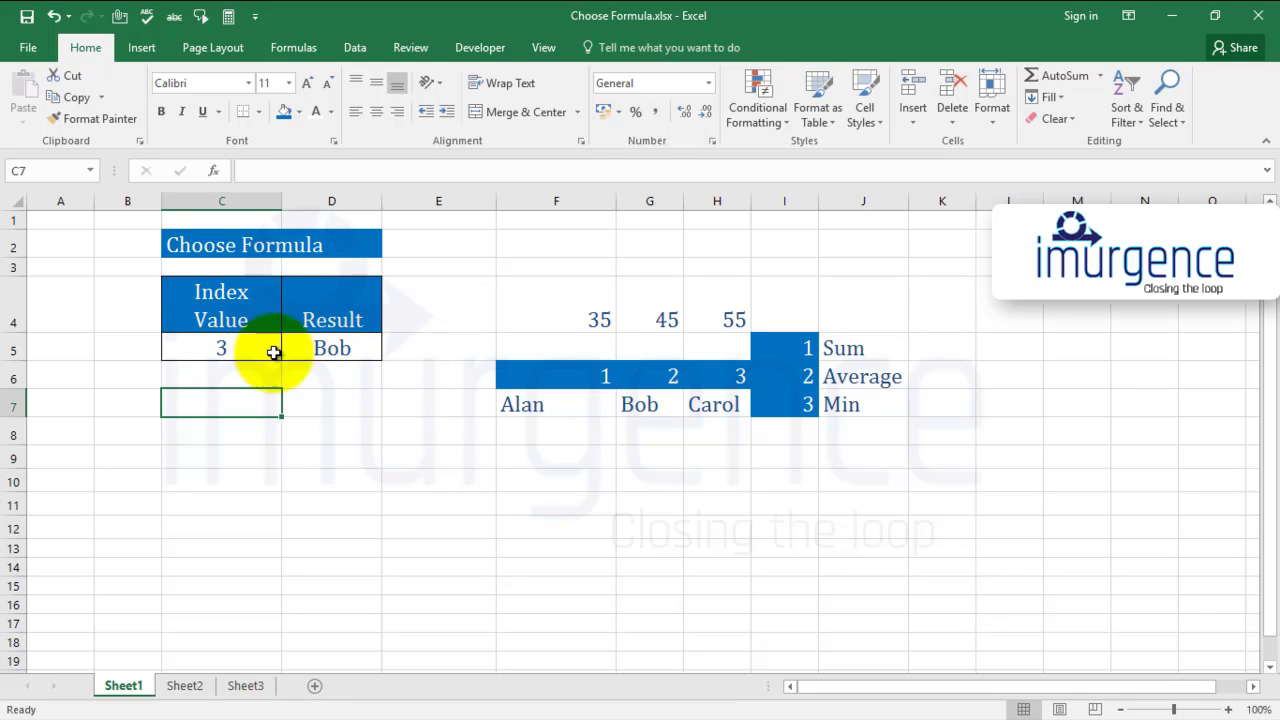
Step: Clear the Result cell D5 and start a new CHOOSE formula there with C5 as the index number
{"action": "left_click", "coordinate": [325, 350]}
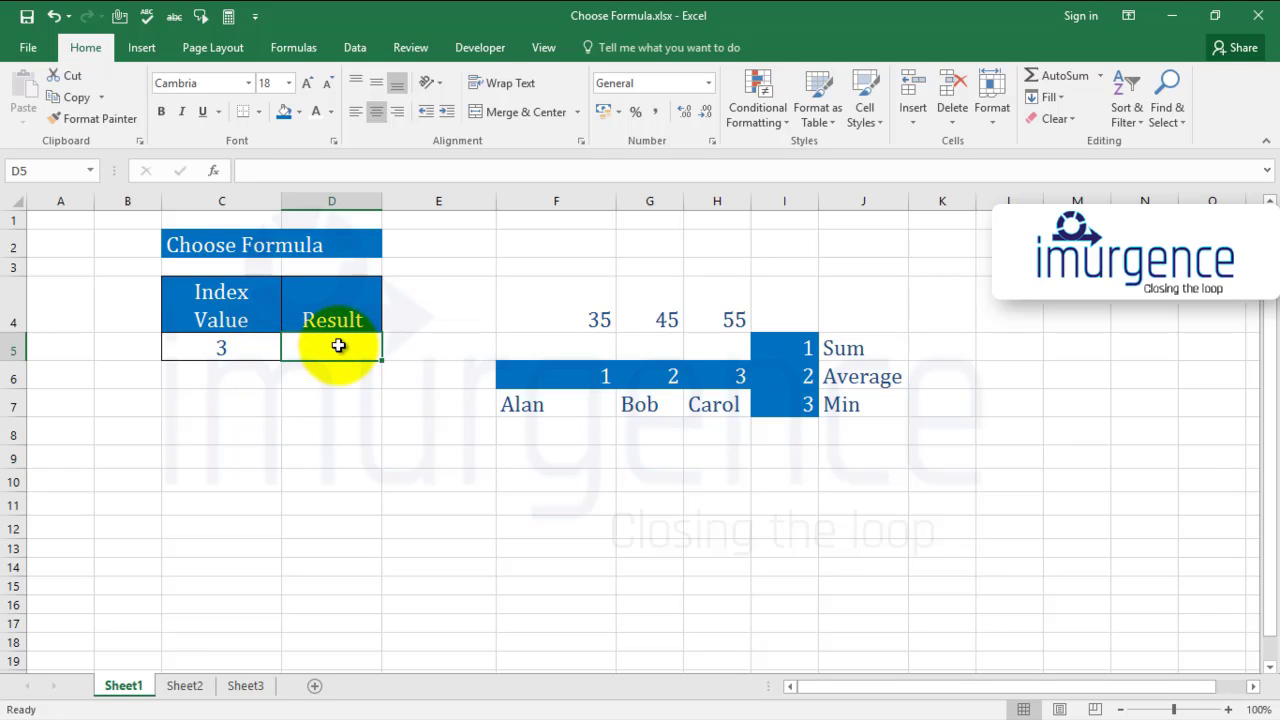
{"action": "type", "text": "="}
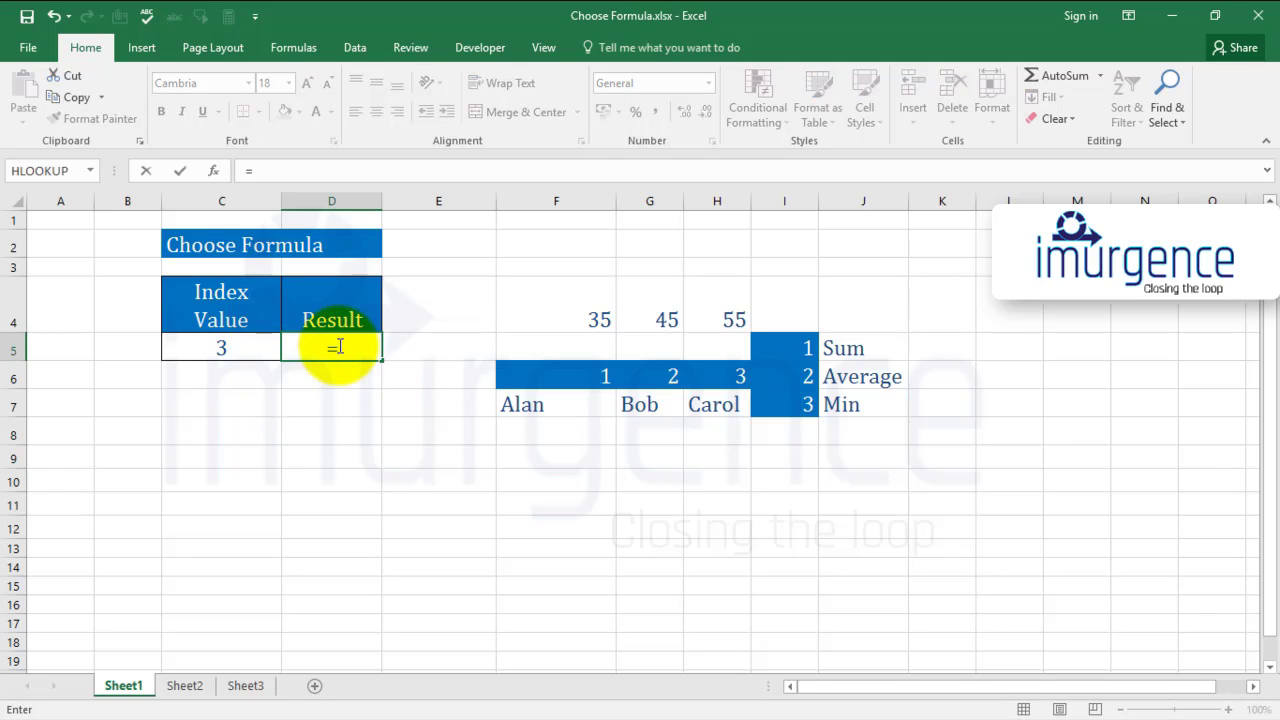
{"action": "type", "text": "chi"}
{"action": "key", "text": "BackSpace"}
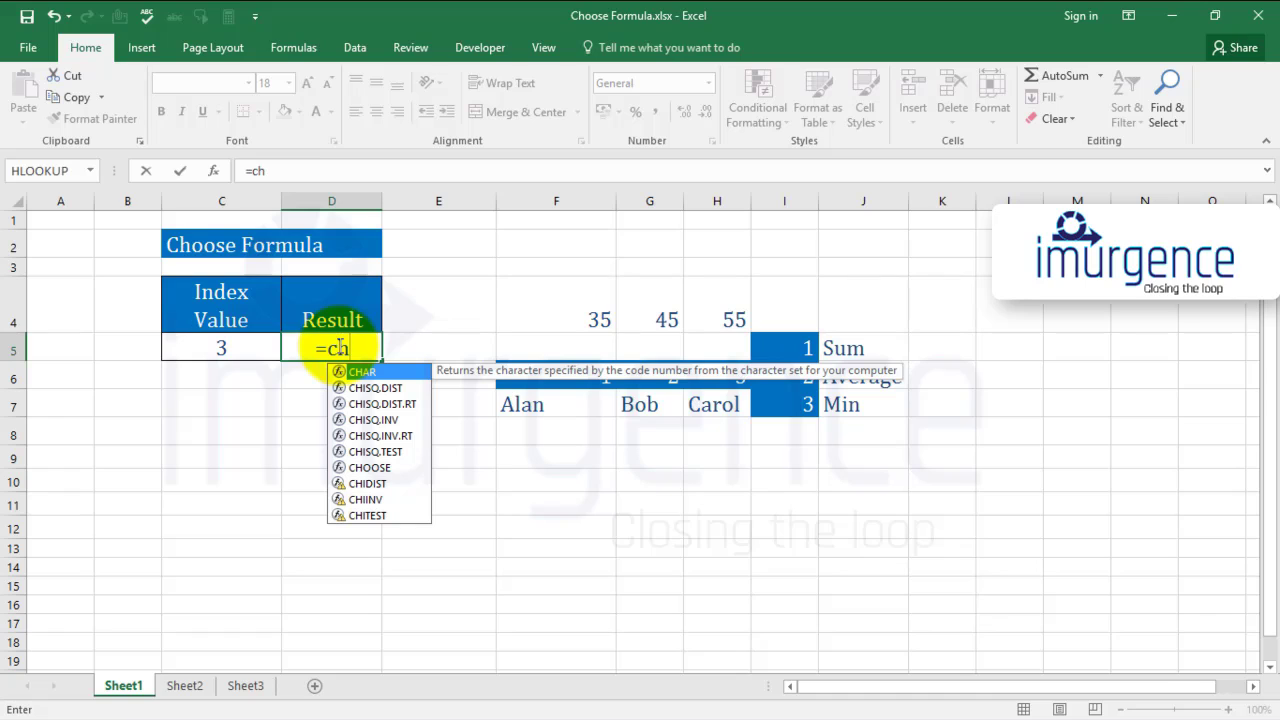
{"action": "type", "text": "oo"}
{"action": "key", "text": "Tab"}
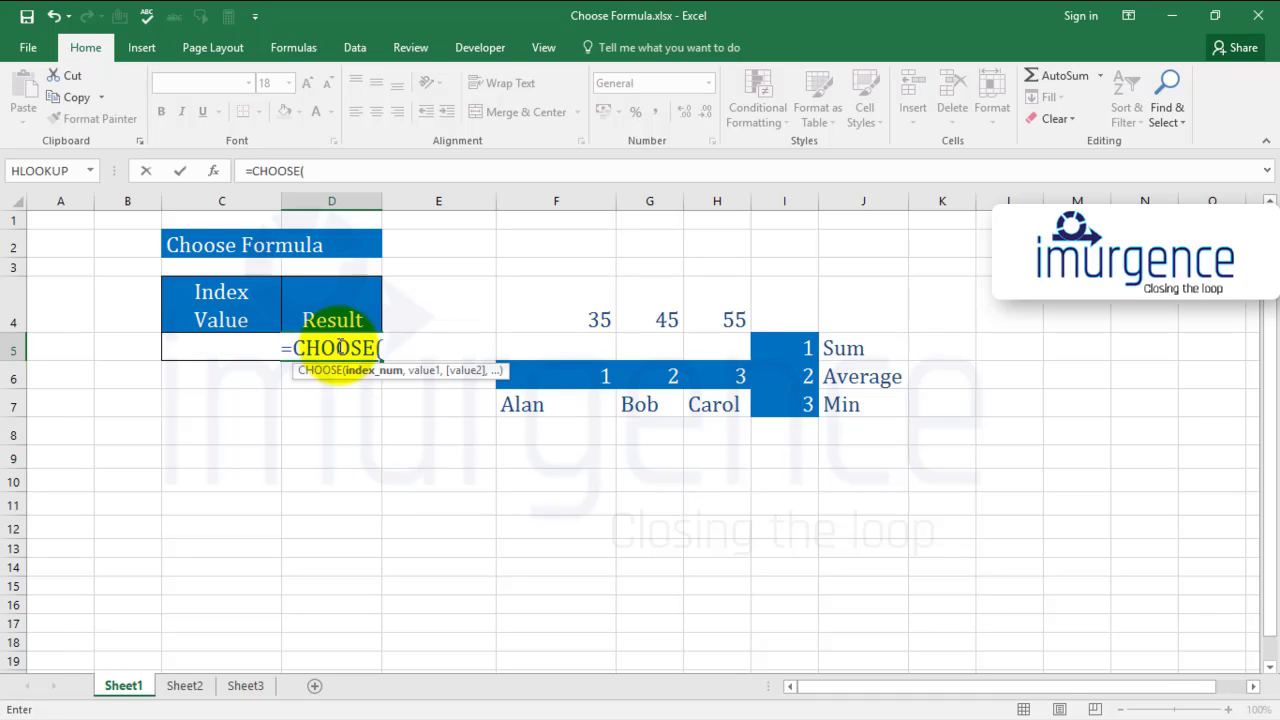
{"action": "left_click", "coordinate": [246, 352]}
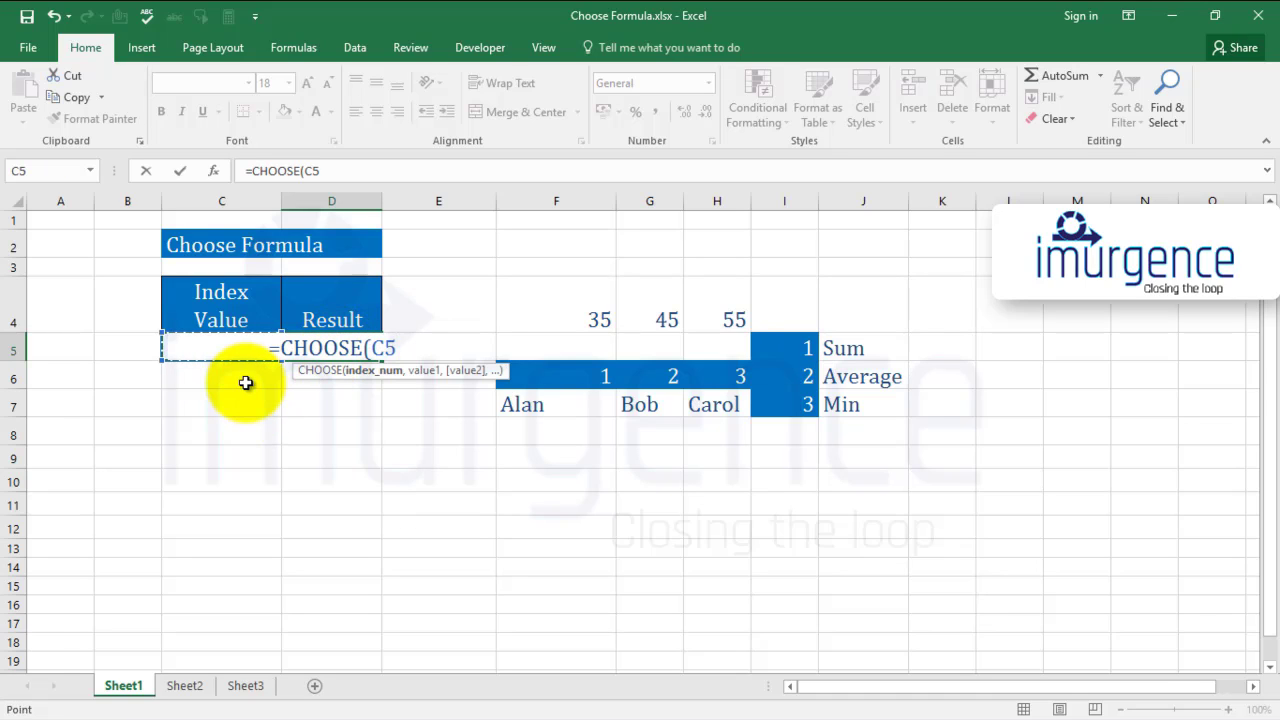
{"action": "type", "text": ","}
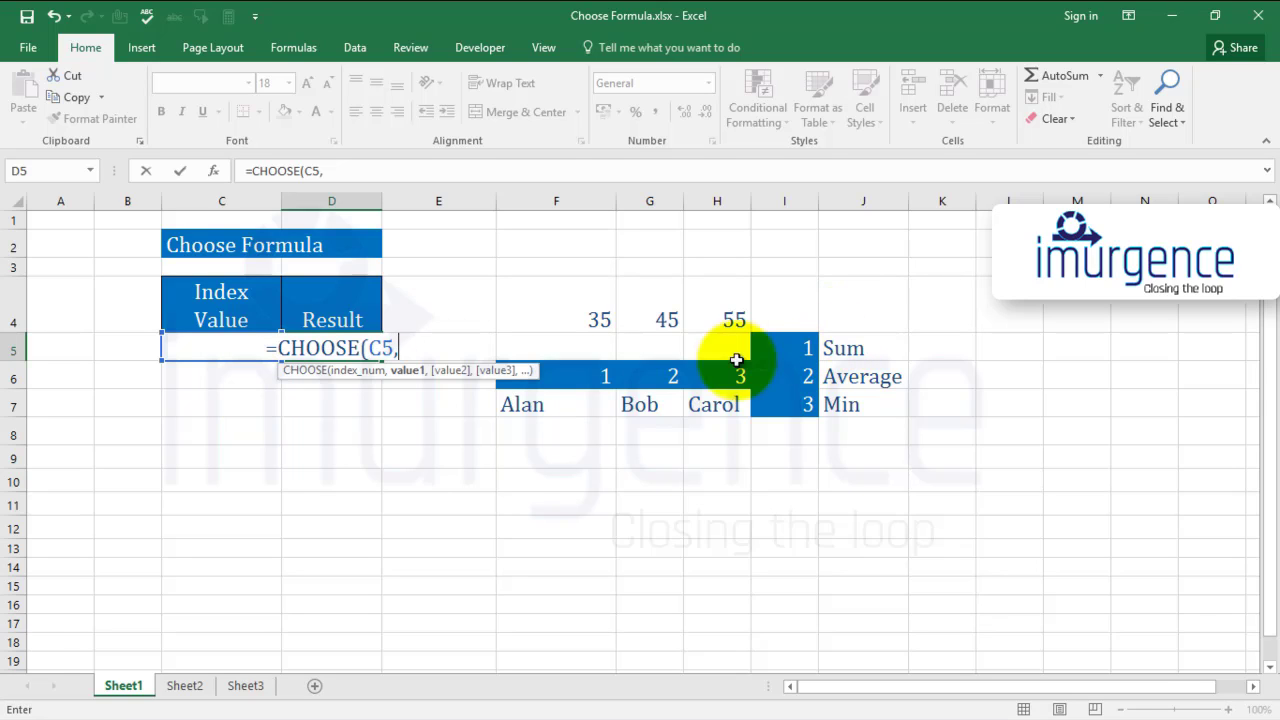
Step: Add SUM(F4:H4) as the first value of the CHOOSE formula
{"action": "type", "text": "su"}
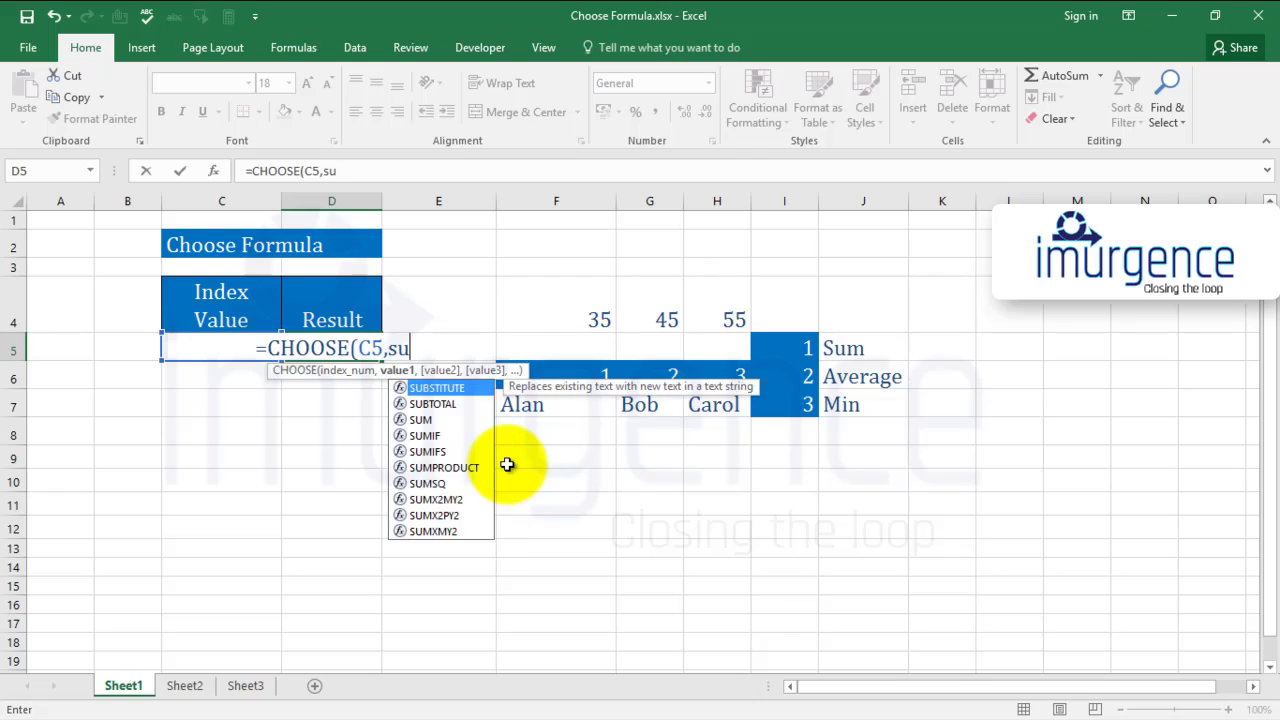
{"action": "key", "text": "Tab"}
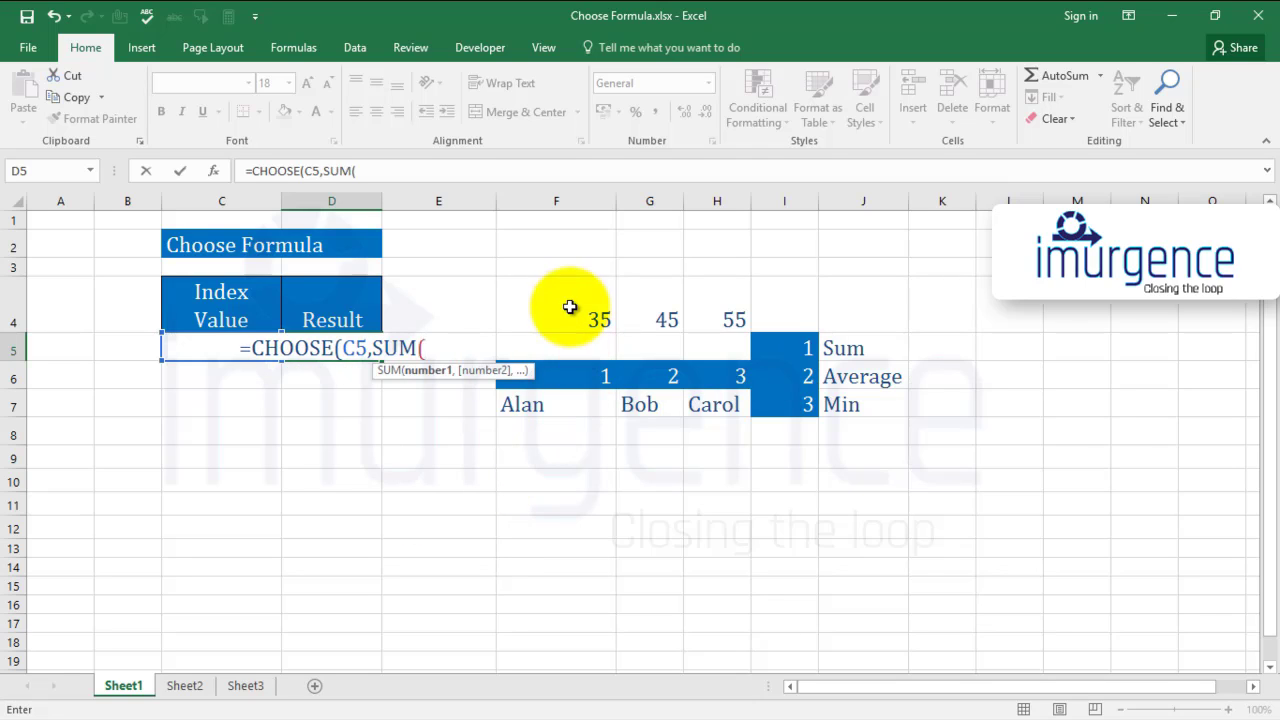
{"action": "left_click_drag", "start_coordinate": [577, 309], "coordinate": [697, 310]}
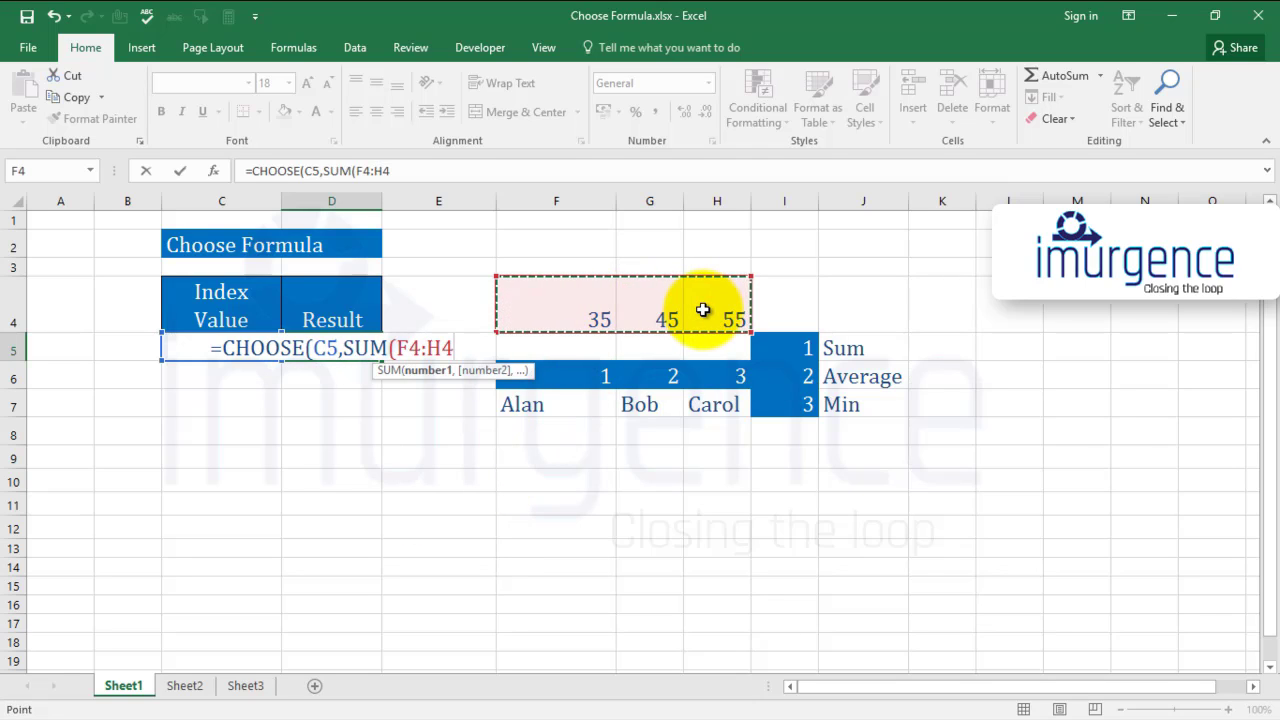
{"action": "type", "text": "),"}
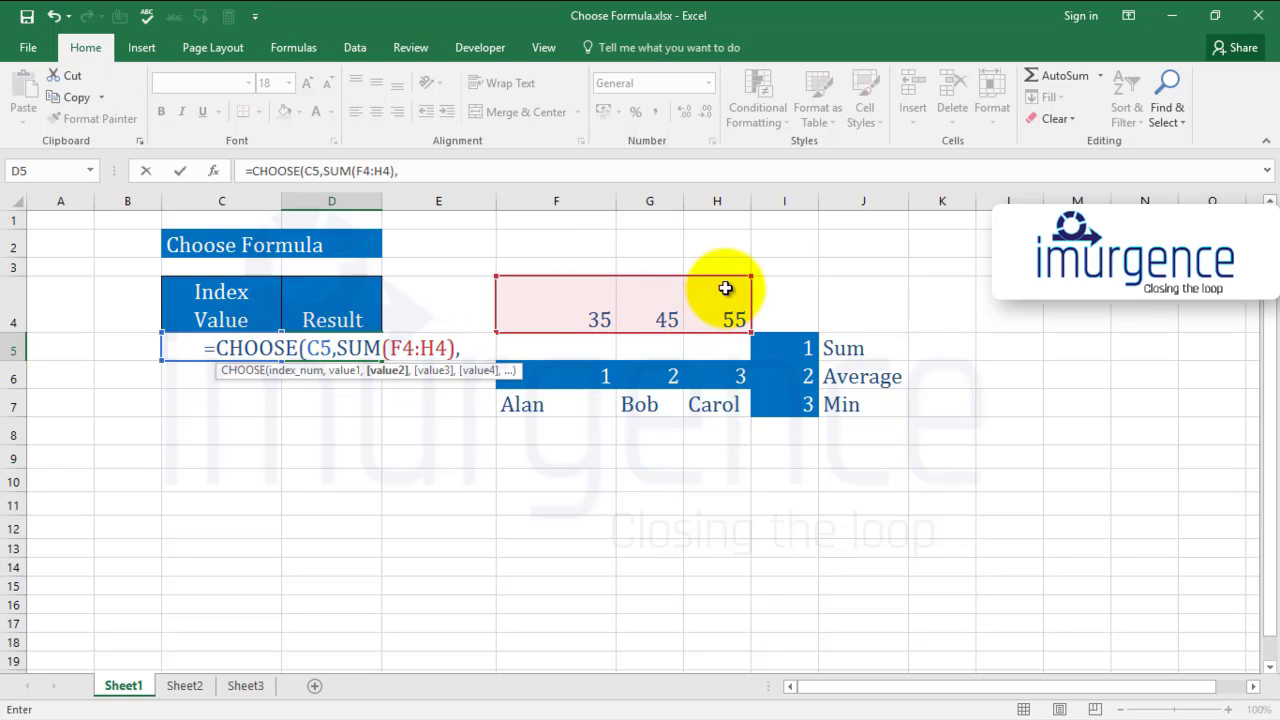
Step: Add AVERAGE(F4:H4) as the second value of the CHOOSE formula
{"action": "type", "text": "avera"}
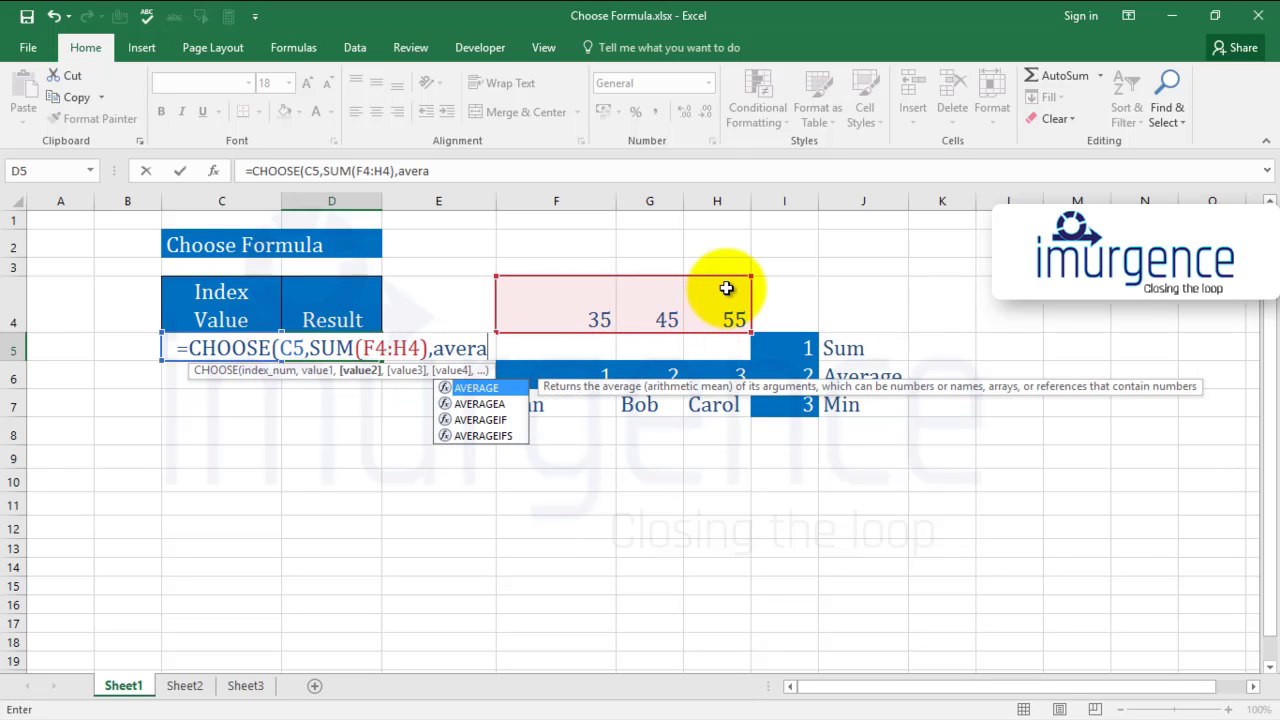
{"action": "key", "text": "Tab"}
{"action": "left_click_drag", "start_coordinate": [569, 317], "coordinate": [700, 306]}
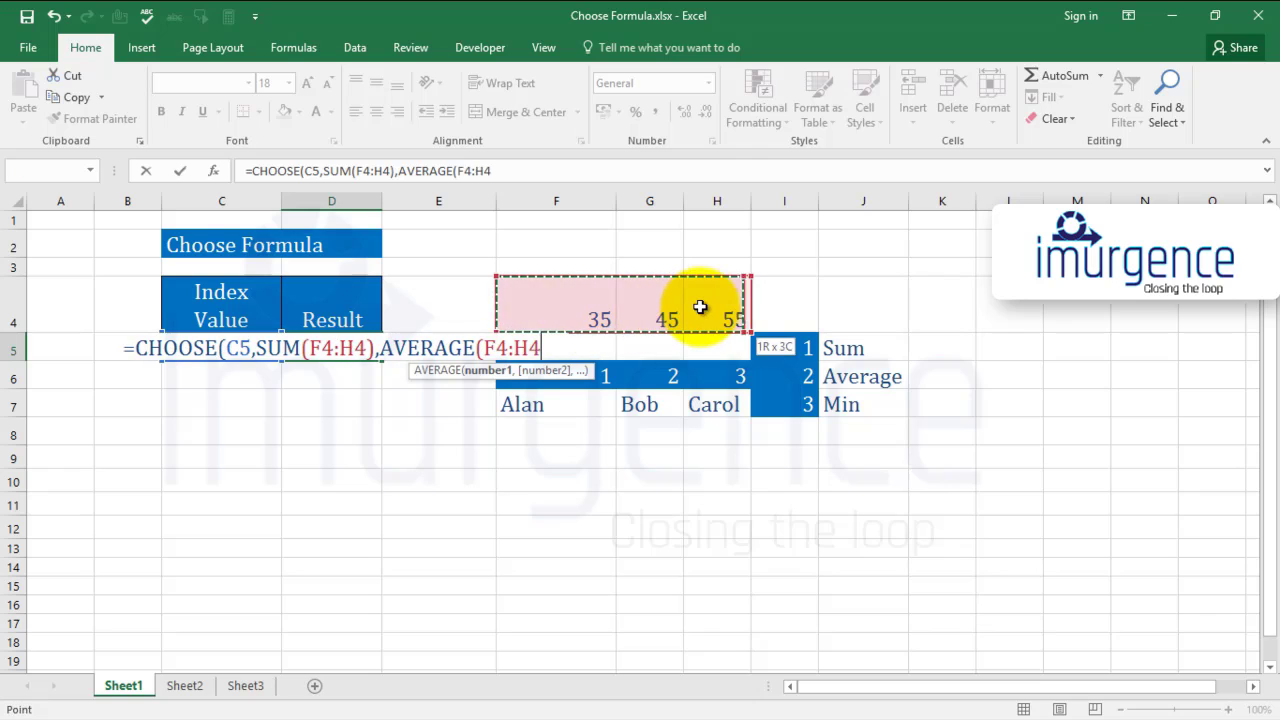
{"action": "type", "text": ")"}
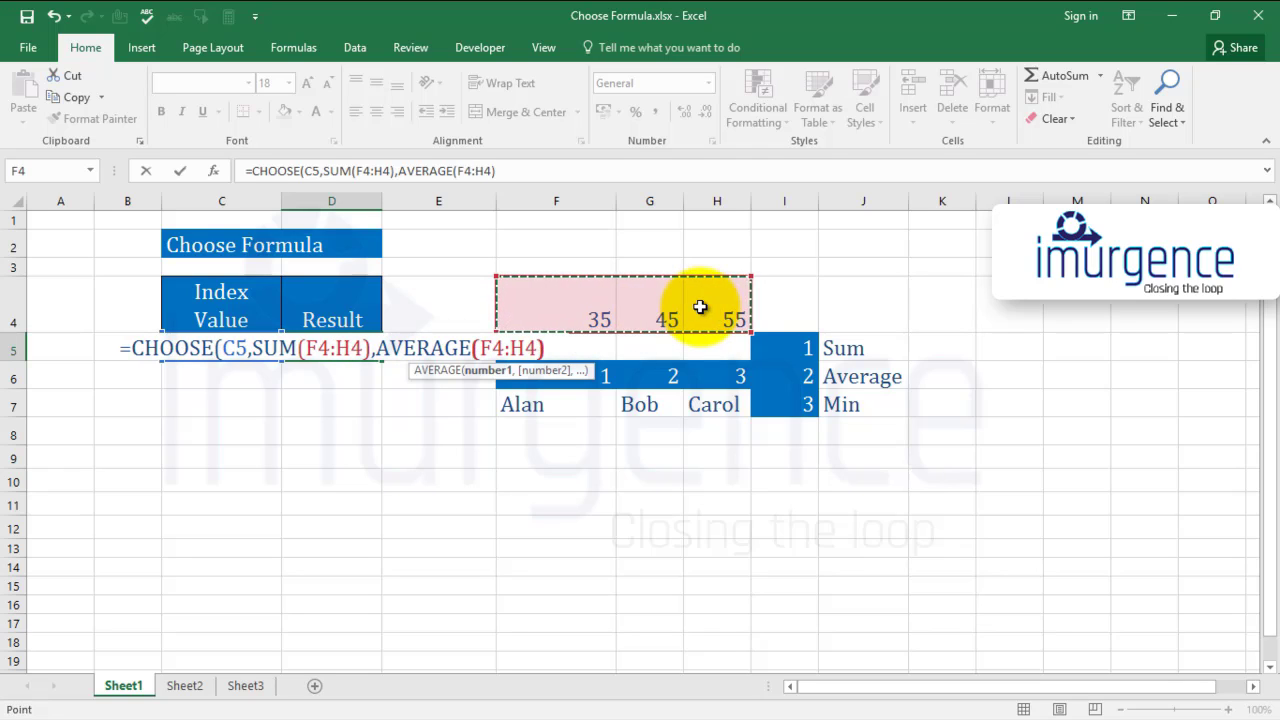
{"action": "type", "text": ","}
Step: Add MIN(F4:H4) as the third value and enter the completed CHOOSE formula in D5
{"action": "type", "text": "min"}
{"action": "key", "text": "Tab"}
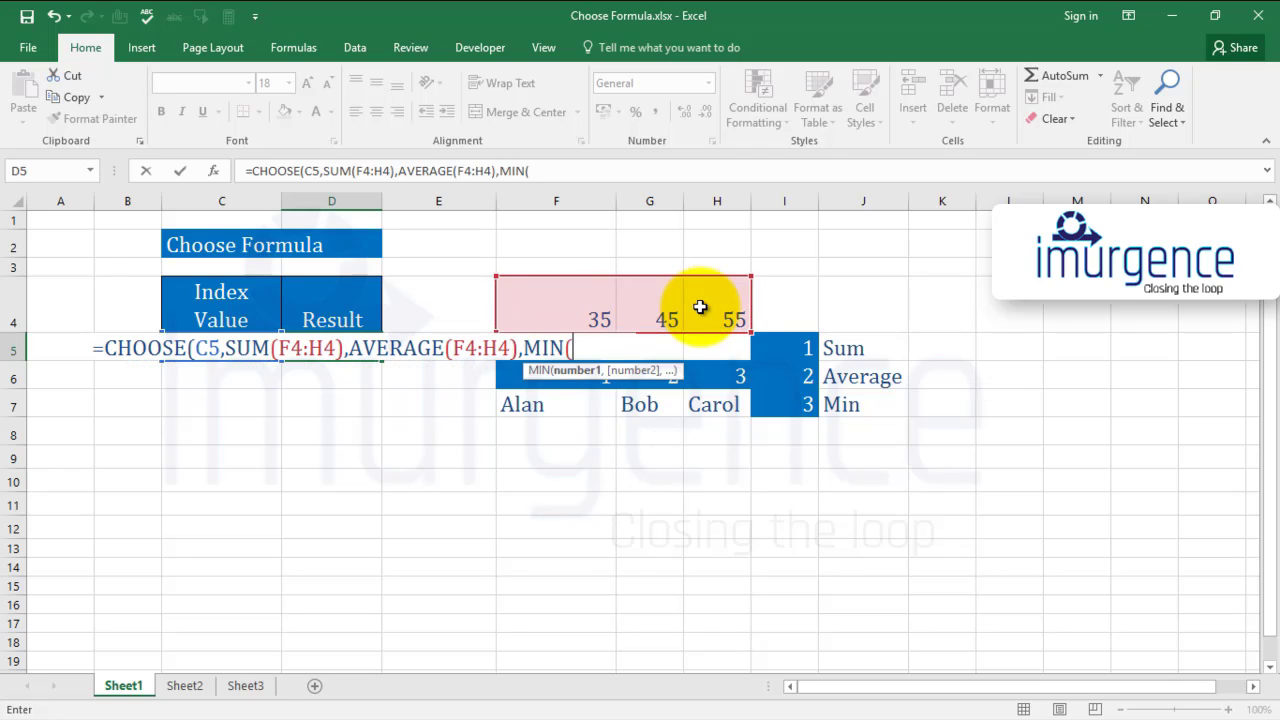
{"action": "left_click_drag", "start_coordinate": [594, 312], "coordinate": [734, 318]}
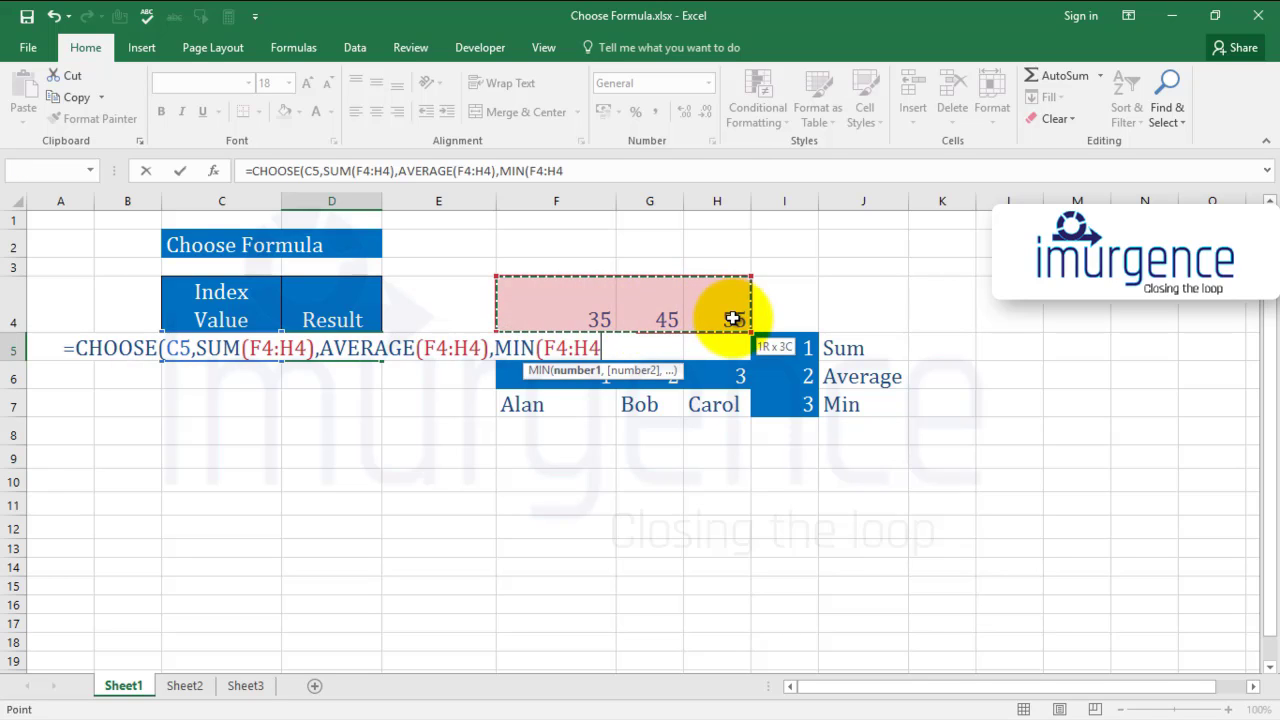
{"action": "type", "text": ")"}
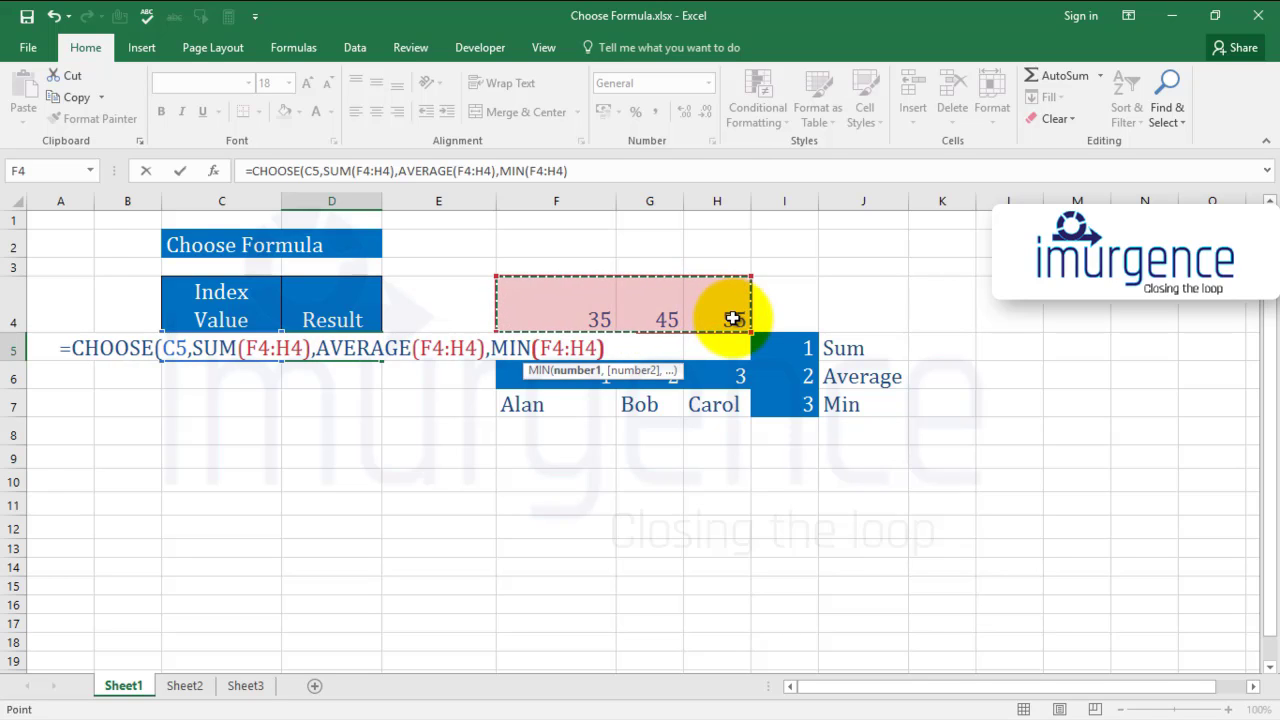
{"action": "key", "text": "Return"}
{"action": "key", "text": "Return"}
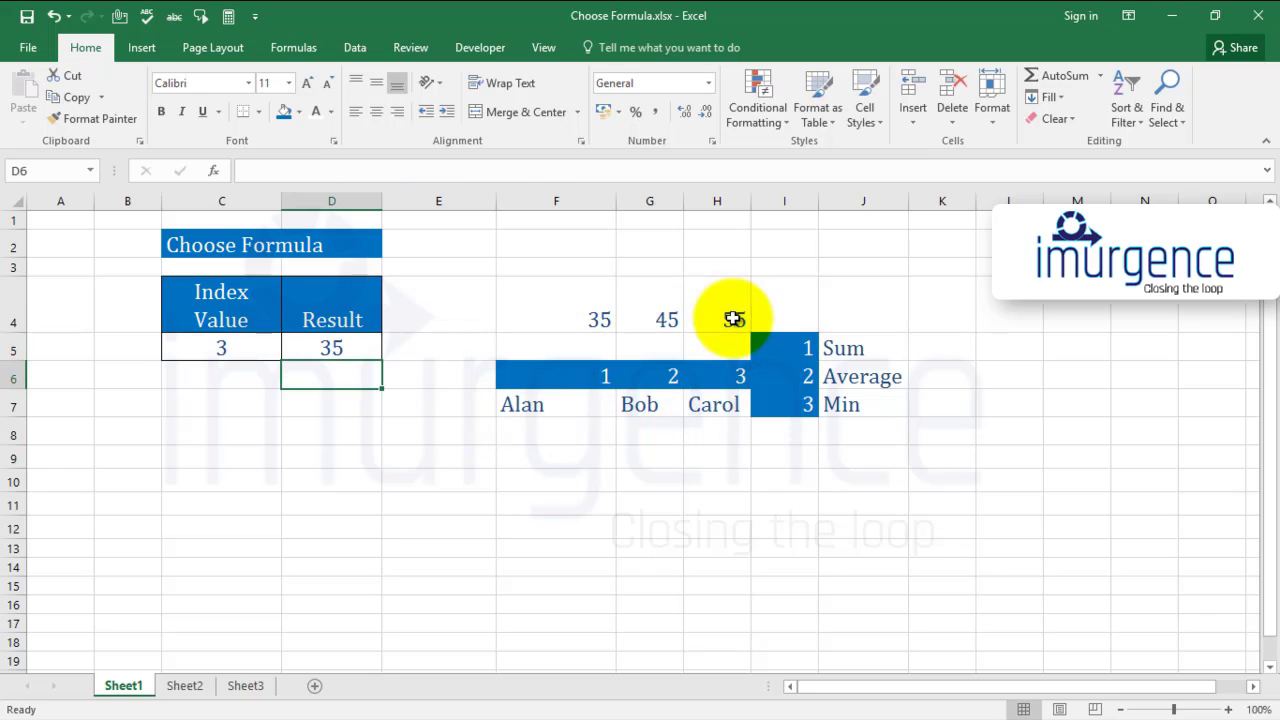
Step: Select the numbers in F4:H4 to compare their minimum with the result for index value 3
{"action": "key", "text": "Up"}
{"action": "key", "text": "Left"}
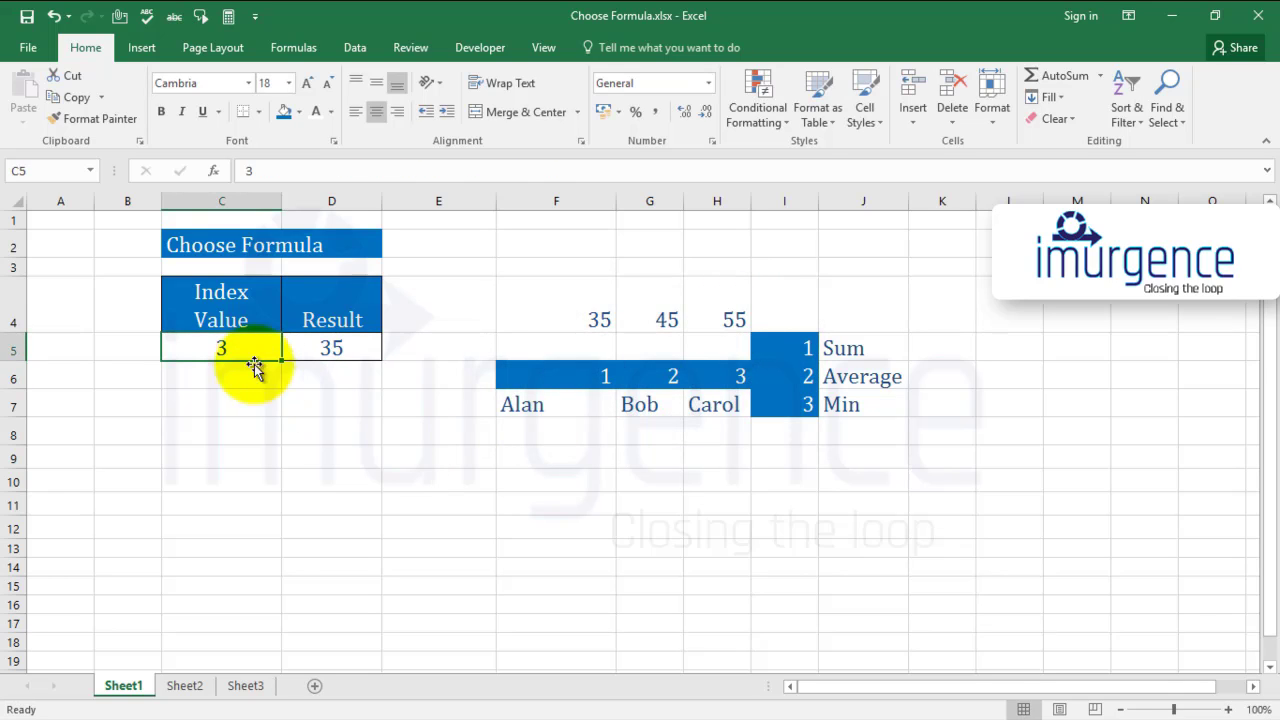
{"action": "left_click_drag", "start_coordinate": [598, 318], "coordinate": [770, 312]}
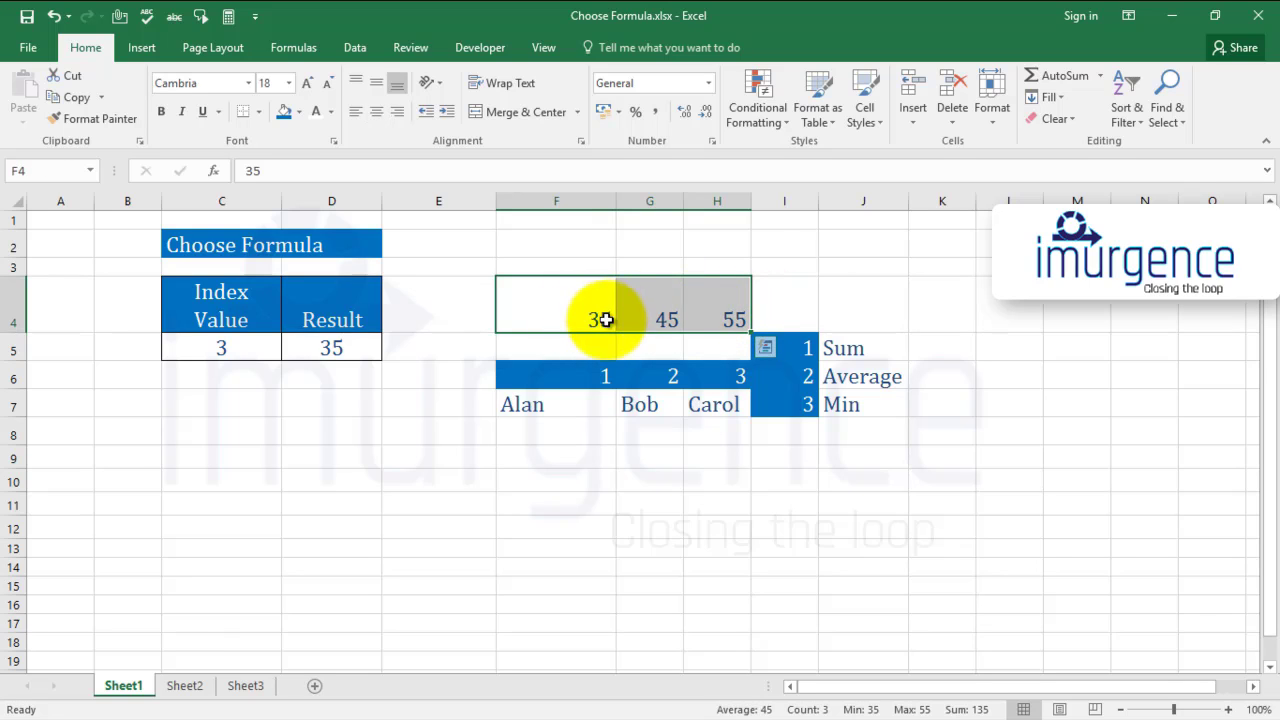
Step: Set the index value in C5 to 2 and select F4:H4 to check the average against the result
{"action": "left_click", "coordinate": [223, 350]}
{"action": "type", "text": "2"}
{"action": "left_click", "coordinate": [261, 482]}
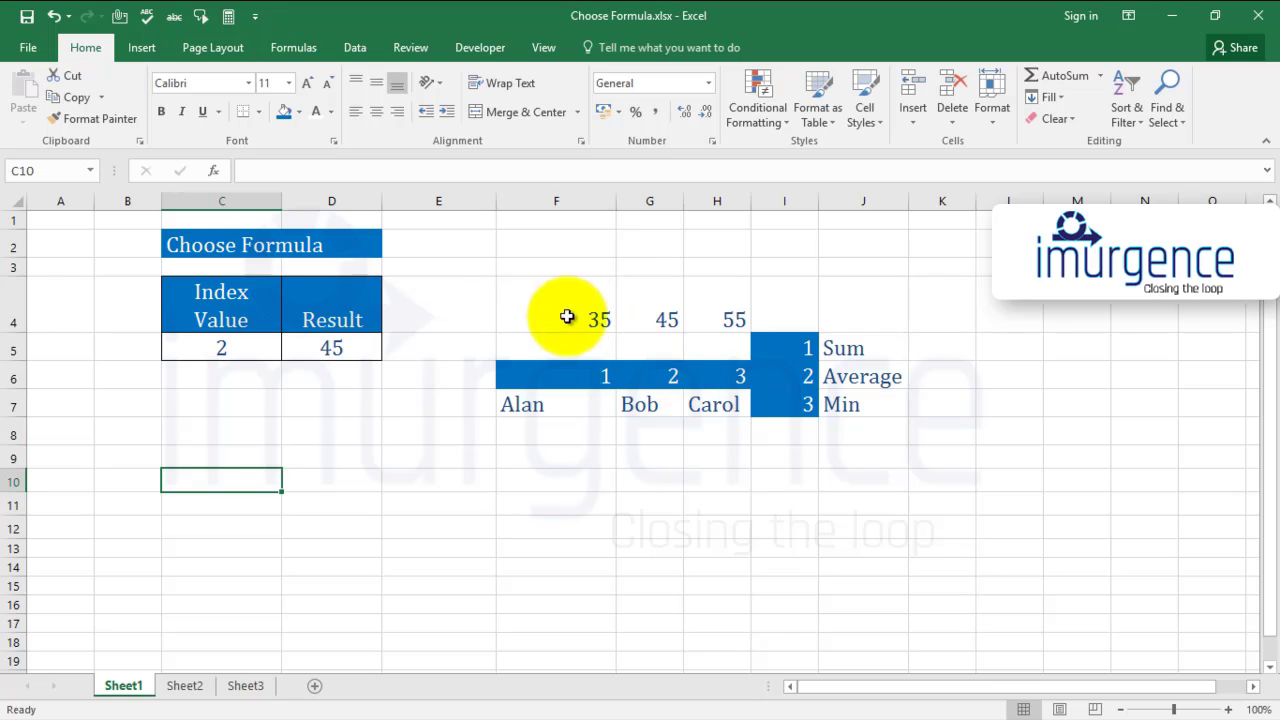
{"action": "left_click_drag", "start_coordinate": [569, 320], "coordinate": [696, 316]}
{"action": "left_click", "coordinate": [330, 432]}
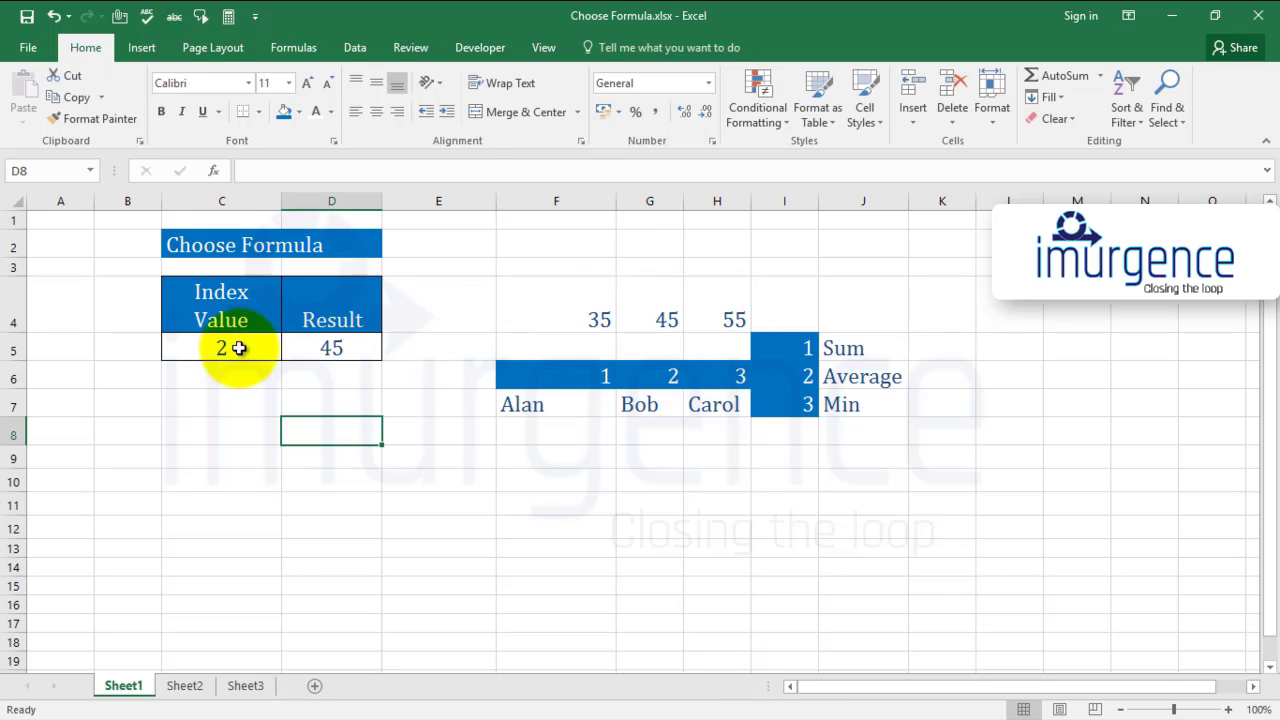
Step: Set the index value in C5 to 1 and select F4:H4 to check the sum against the result
{"action": "left_click", "coordinate": [240, 347]}
{"action": "type", "text": "1"}
{"action": "left_click", "coordinate": [244, 428]}
{"action": "left_click_drag", "start_coordinate": [592, 318], "coordinate": [734, 316]}
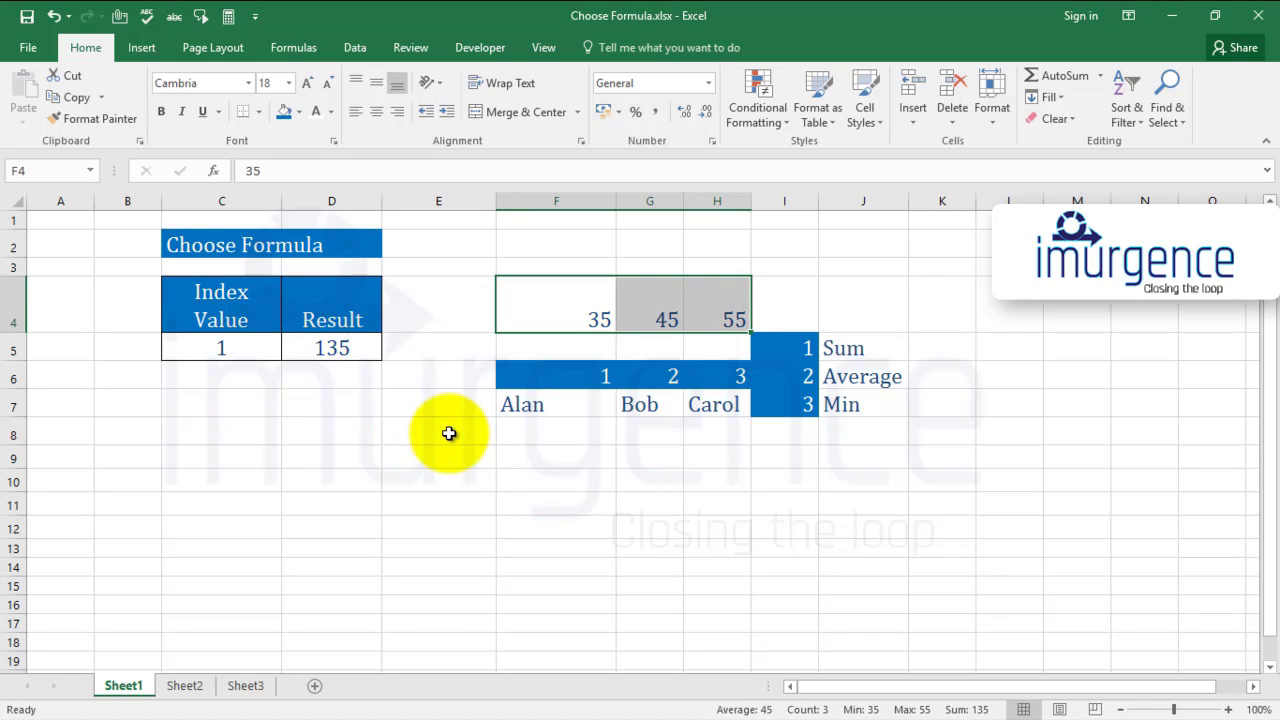